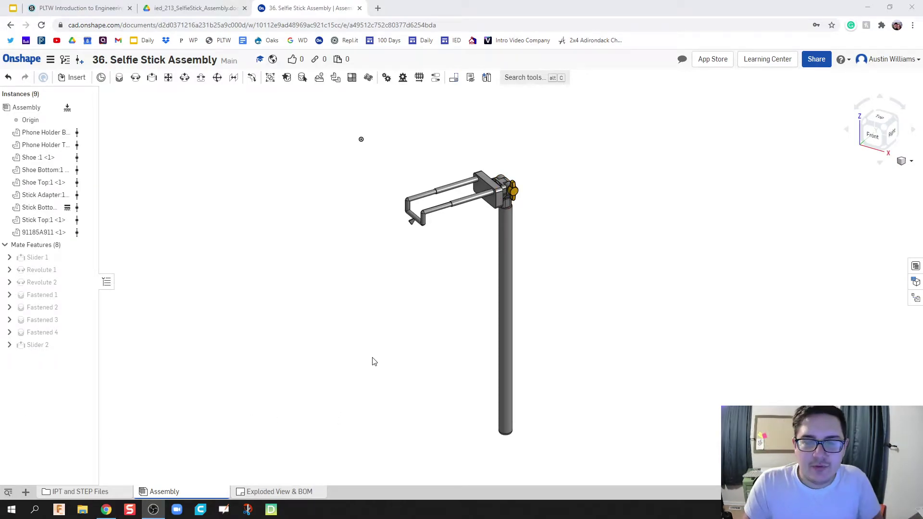
Glance at the Exploded View & BOM drawing, then re-centre the 3D assembly view.
mouse_move(374, 361)
middle_mouse_down()
mouse_move(353, 327)
mouse_move(339, 361)
middle_mouse_up()
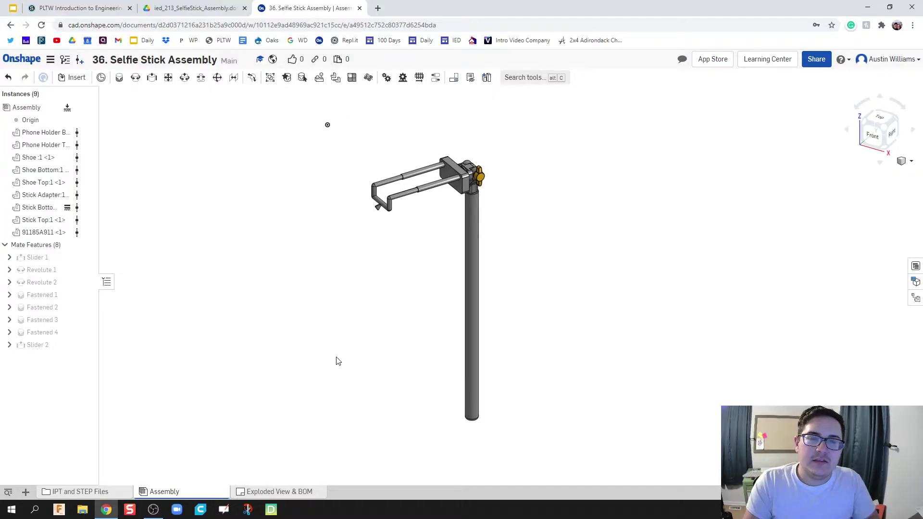
left_click(295, 492)
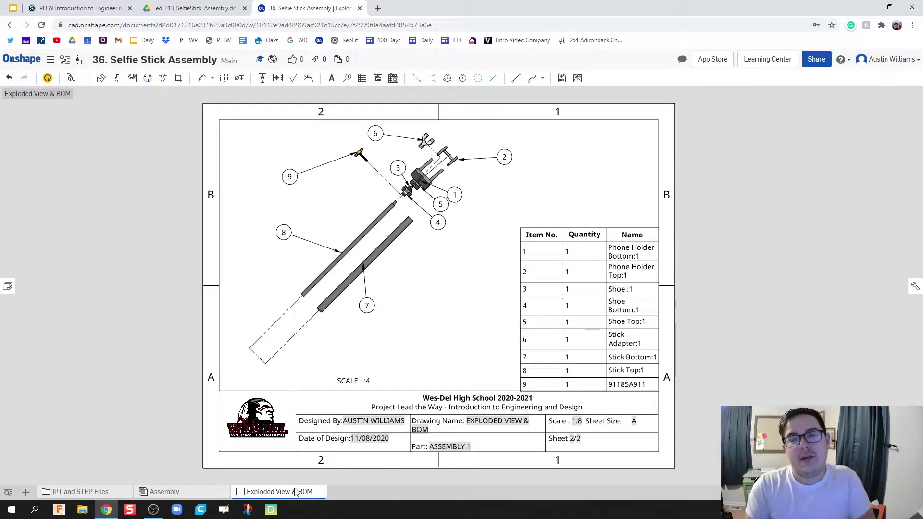
left_click(178, 491)
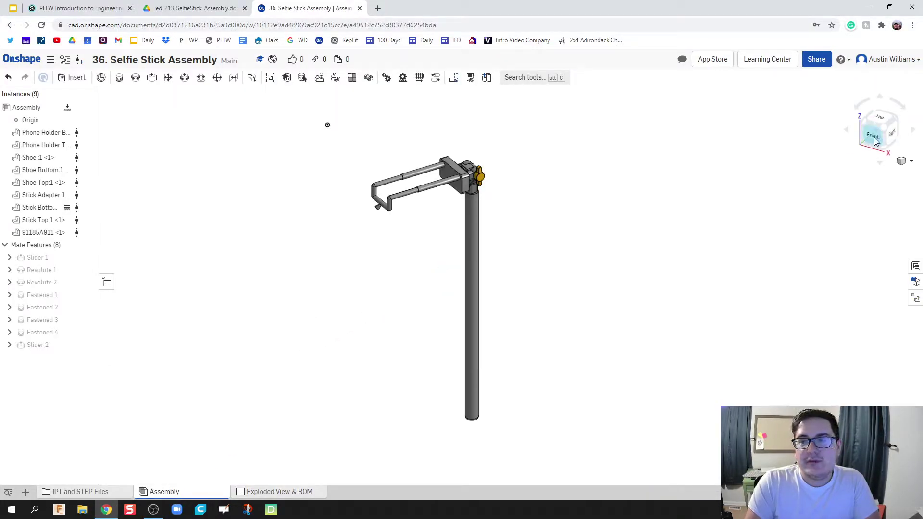
scroll(544, 229, "up", 1)
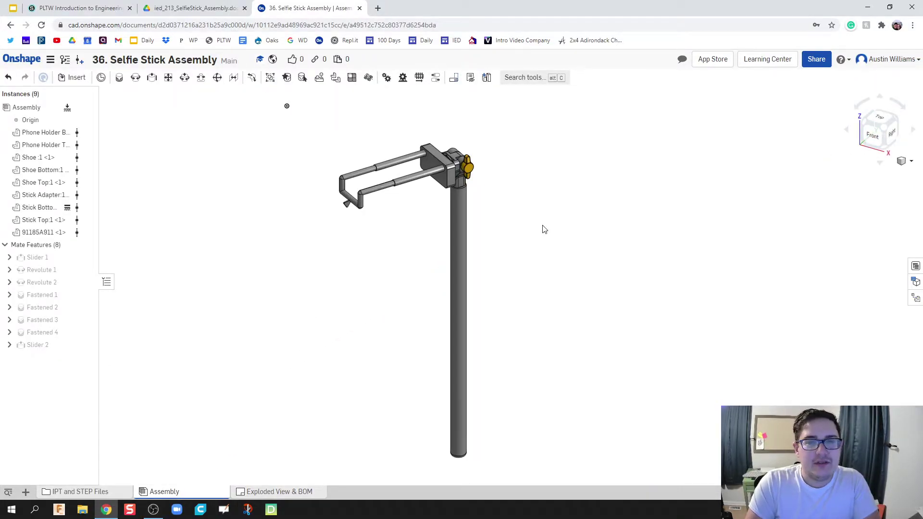
scroll(544, 230, "down", 1)
middle_click_drag(545, 229, 541, 210)
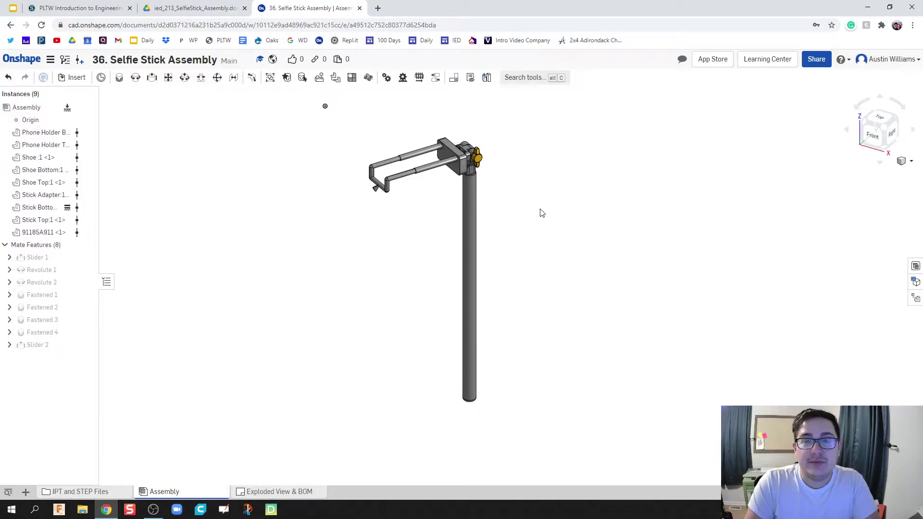
Create exploded view Explode 1 in isometric orientation and select the Stick Adapter.
left_click(915, 298)
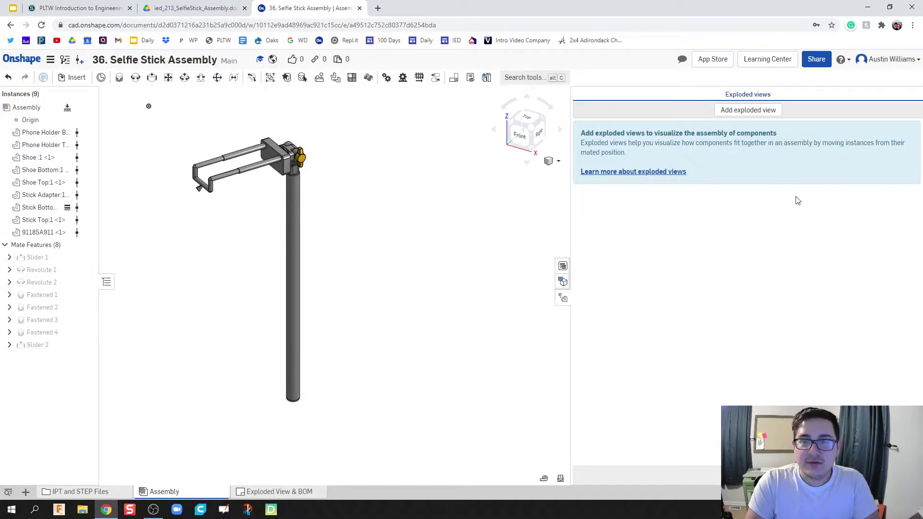
left_click(756, 115)
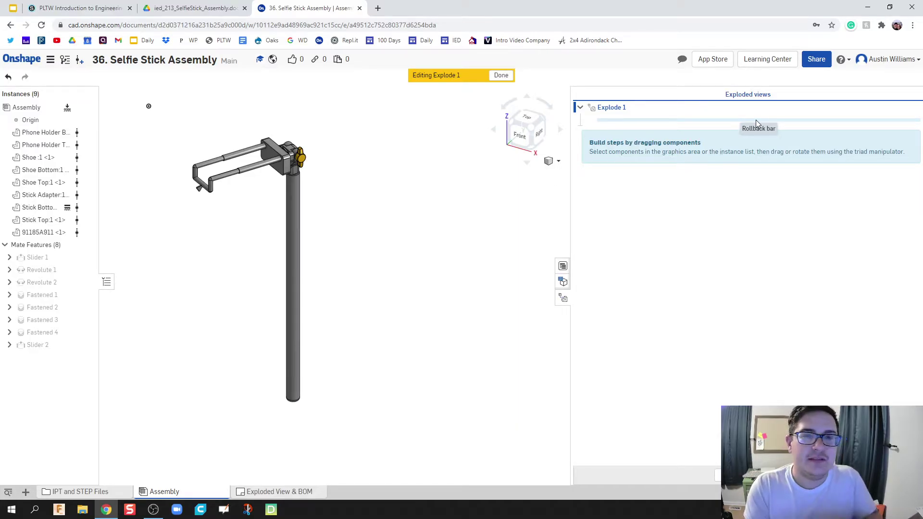
scroll(370, 216, "down", 2)
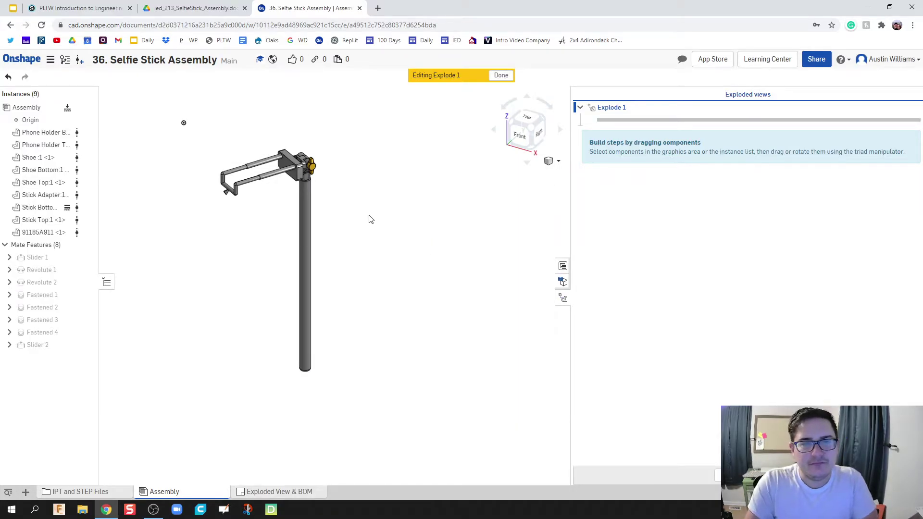
middle_click_drag(446, 221, 464, 237)
scroll(450, 240, "up", 2)
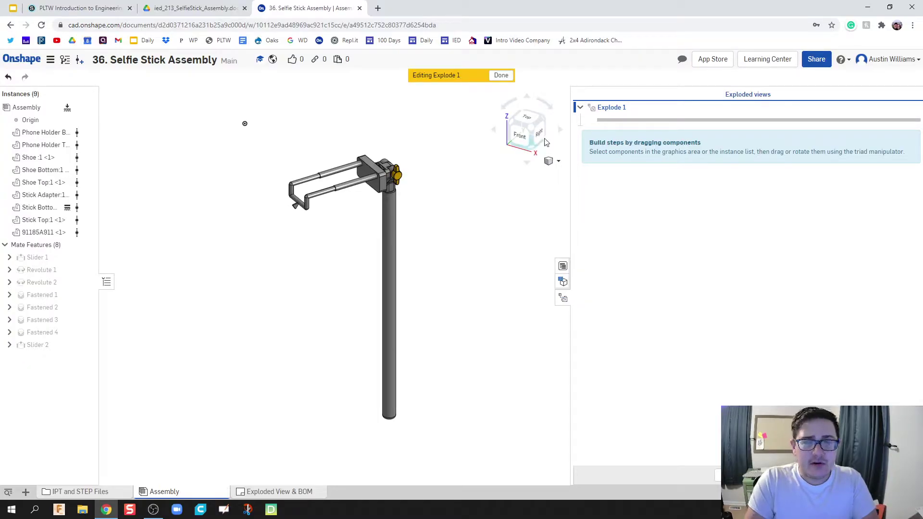
left_click(530, 131)
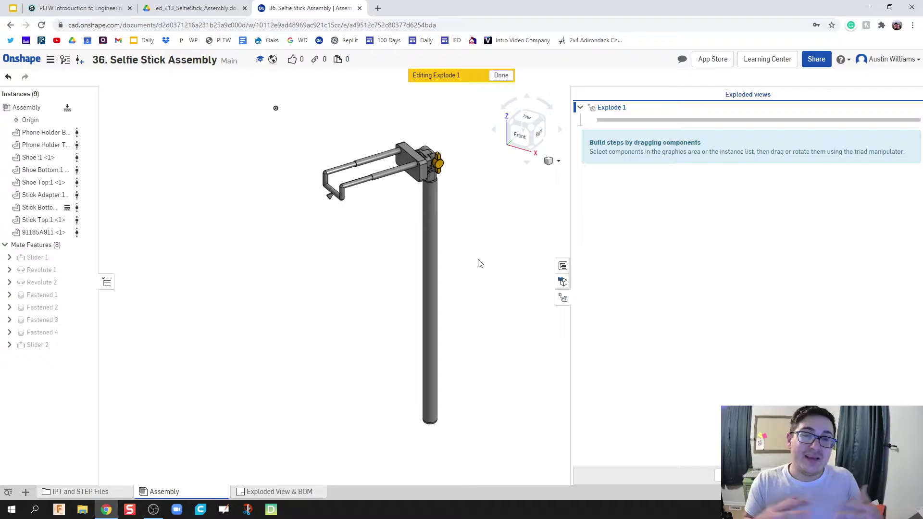
left_click(435, 162)
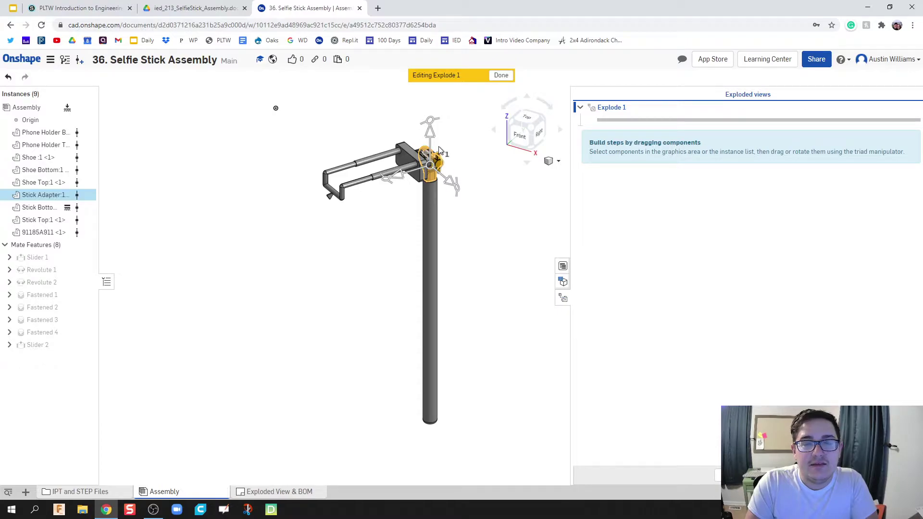
Cancel the Stick Adapter lift and explode the 91185A911 knob screw 2.5 in from the holder.
left_click_drag(432, 138, 433, 93)
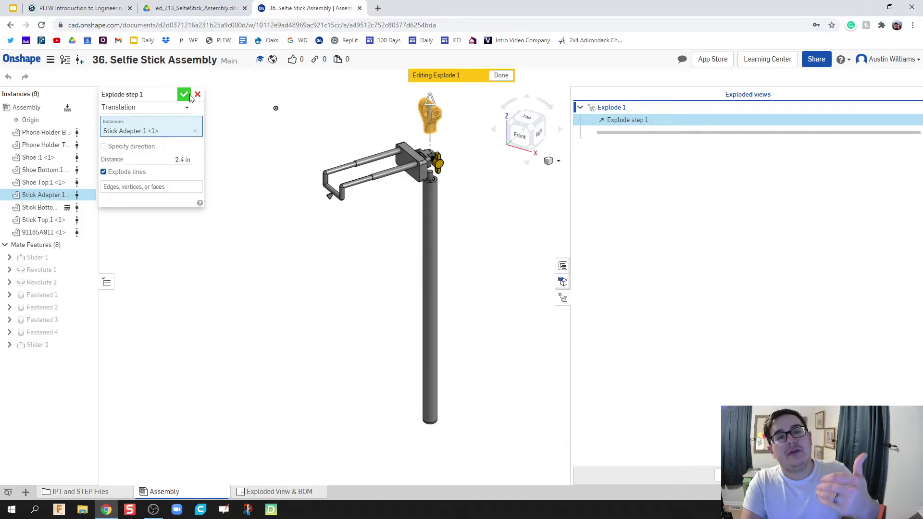
left_click(197, 95)
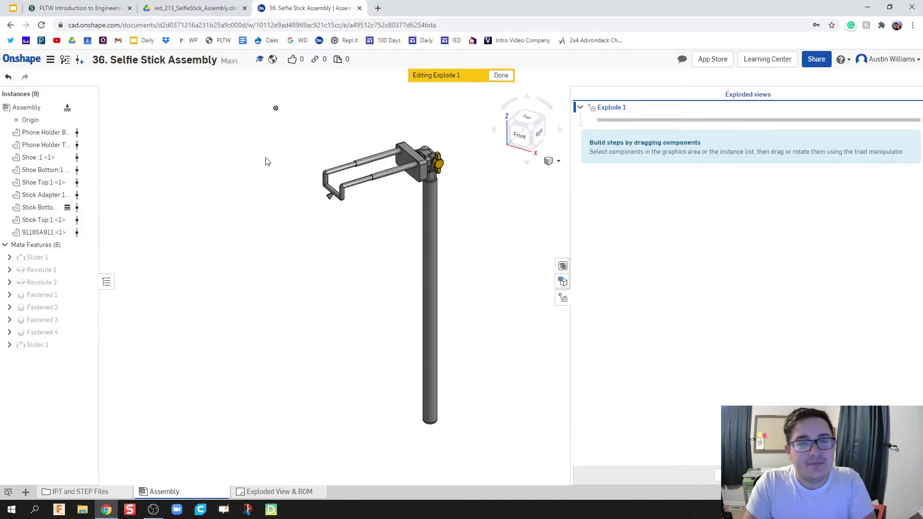
left_click(442, 165)
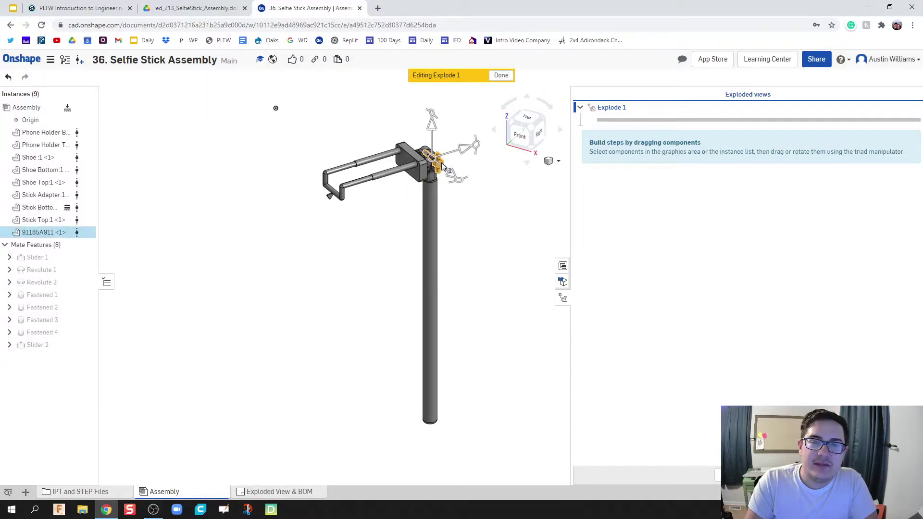
left_click_drag(456, 174, 479, 211)
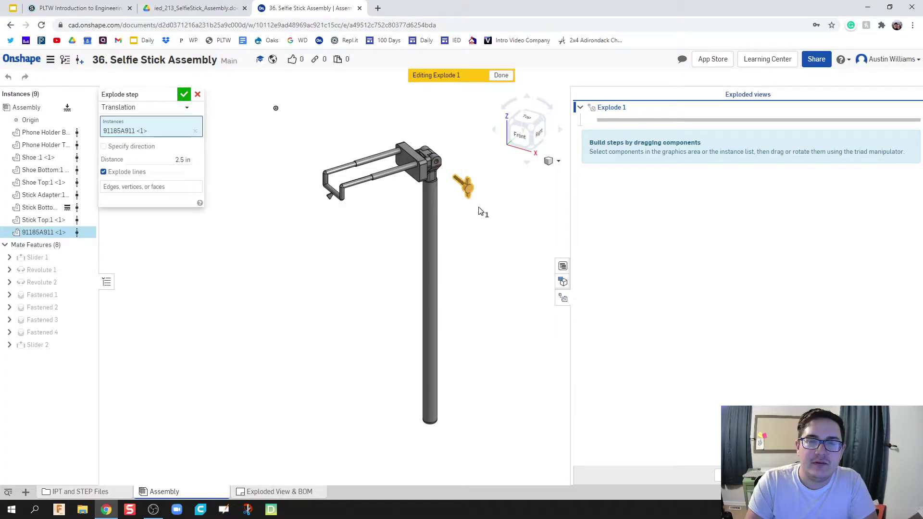
left_click(184, 95)
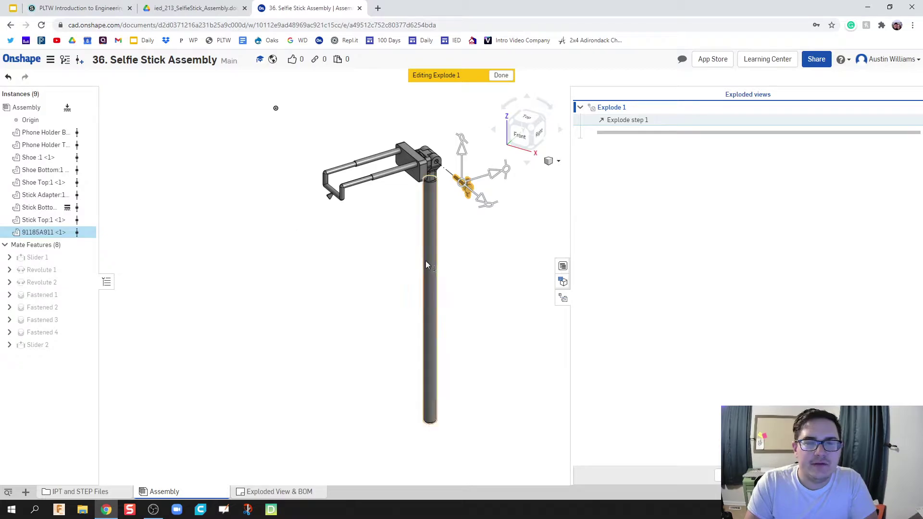
left_click(491, 251)
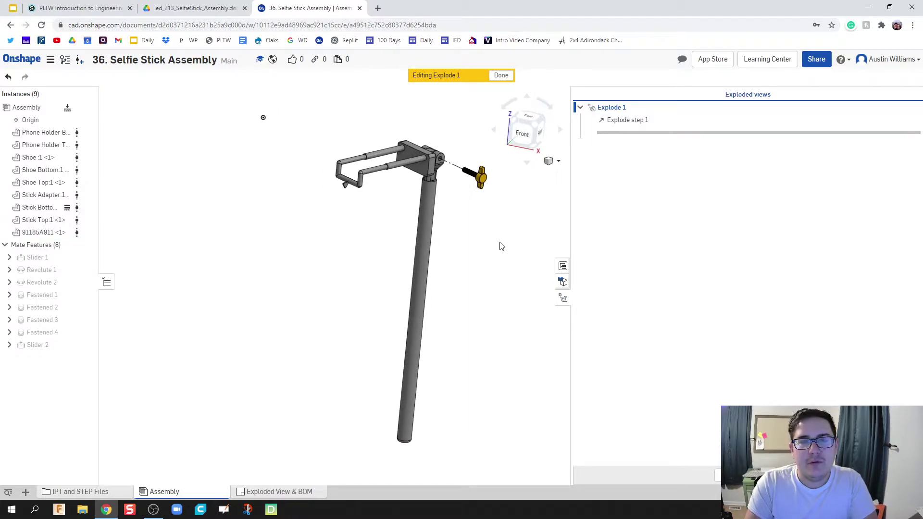
Explode Shoe, Shoe Top and both phone holder parts left as step 2.
scroll(481, 182, "up", 5)
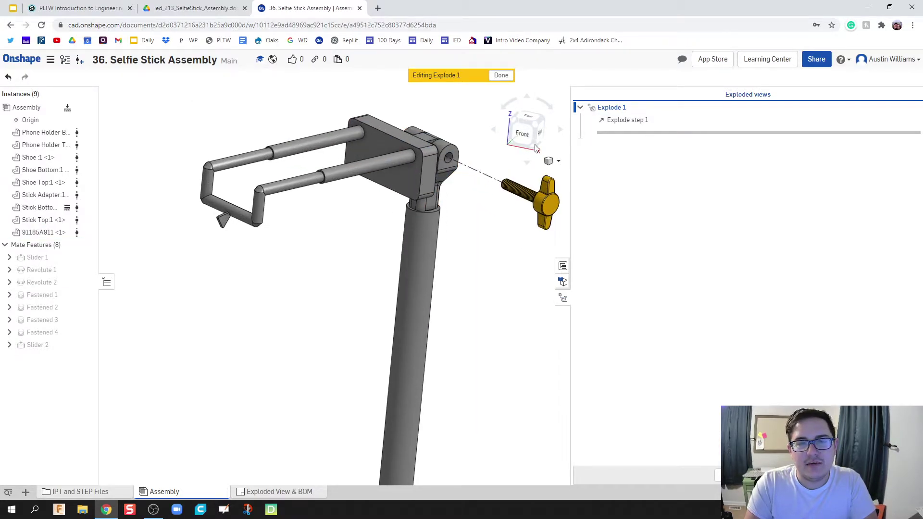
left_click(535, 128)
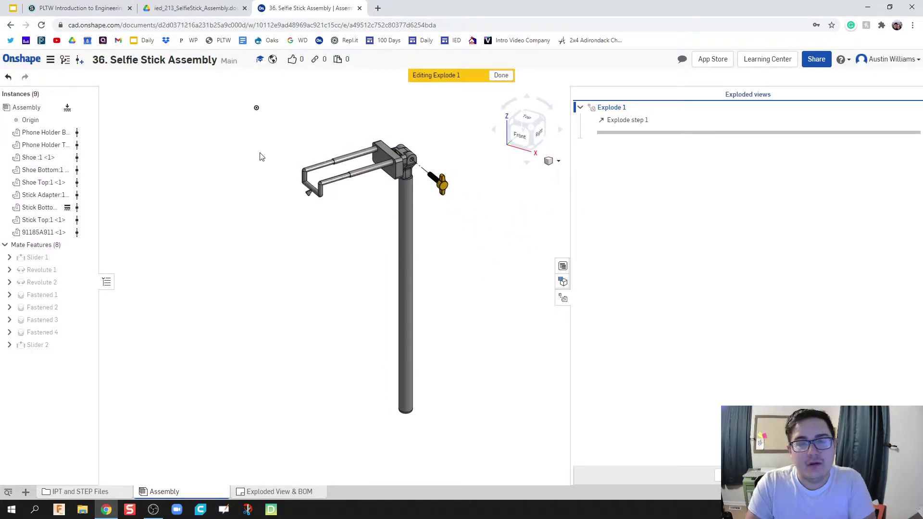
scroll(407, 139, "up", 8)
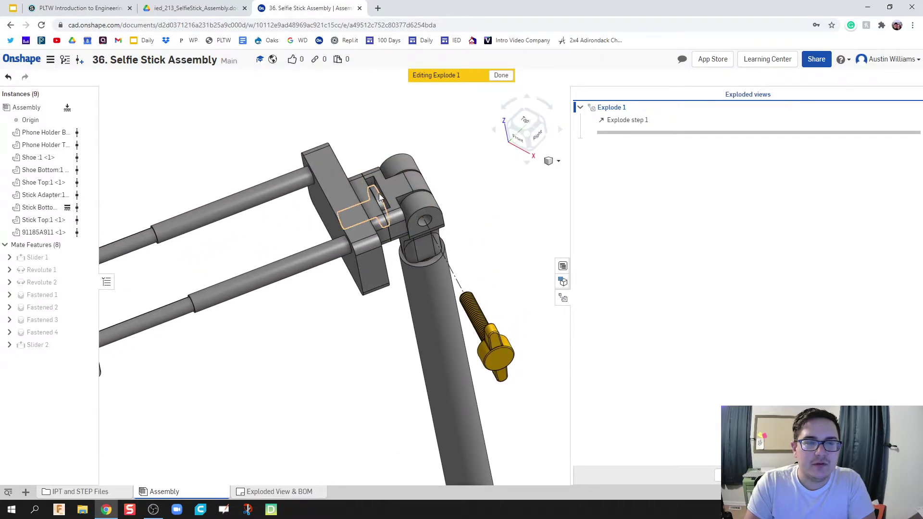
left_click(370, 204)
left_click(351, 212)
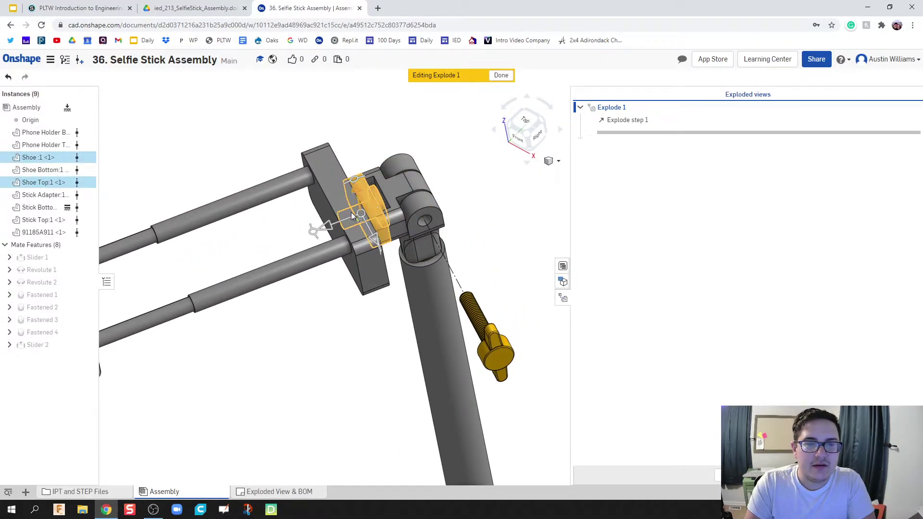
left_click(329, 186)
scroll(154, 335, "down", 3)
left_click(155, 335)
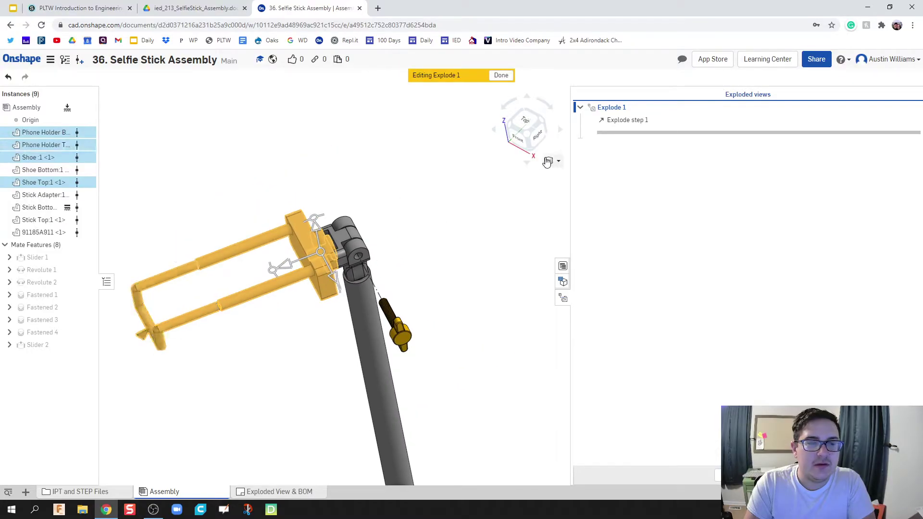
left_click(528, 136)
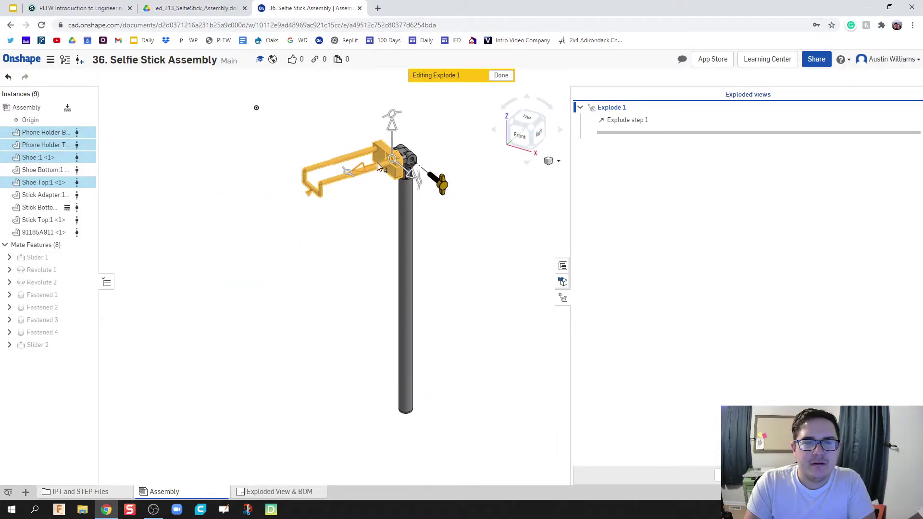
mouse_move(362, 171)
left_mouse_down()
mouse_move(338, 176)
mouse_move(346, 178)
left_mouse_up()
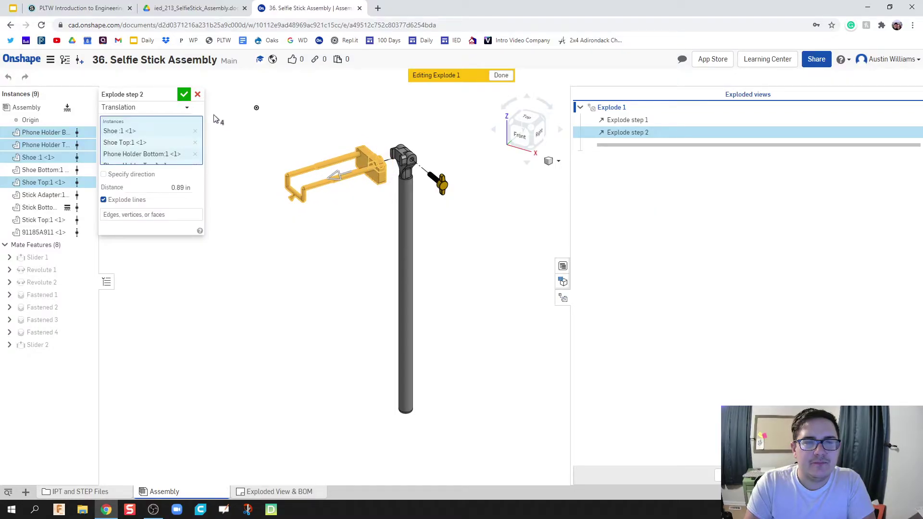
left_click(187, 95)
Start step 3, sliding Shoe Top and both phone holder parts 1.14 in from the stick.
mouse_move(363, 214)
right_mouse_down()
mouse_move(336, 221)
mouse_move(352, 215)
right_mouse_up()
scroll(351, 215, "up", 2)
scroll(344, 145, "up", 3)
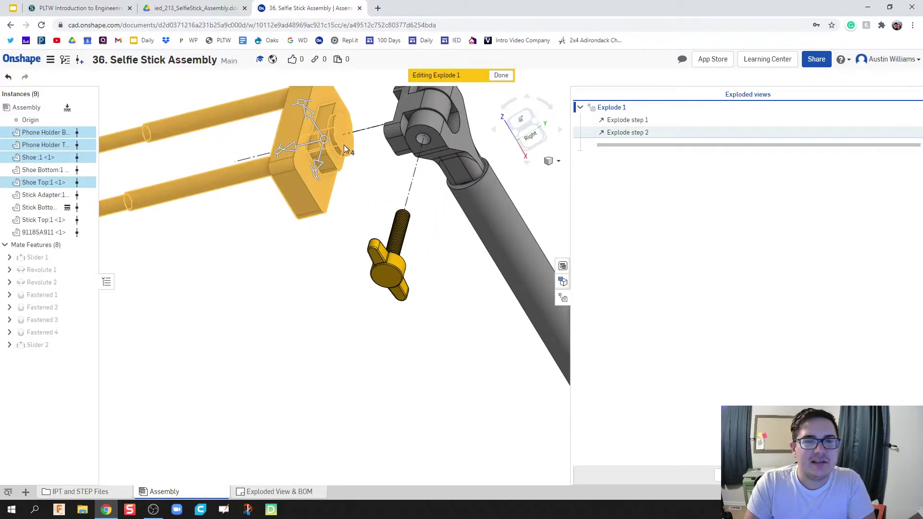
left_click(348, 151)
scroll(348, 151, "down", 2)
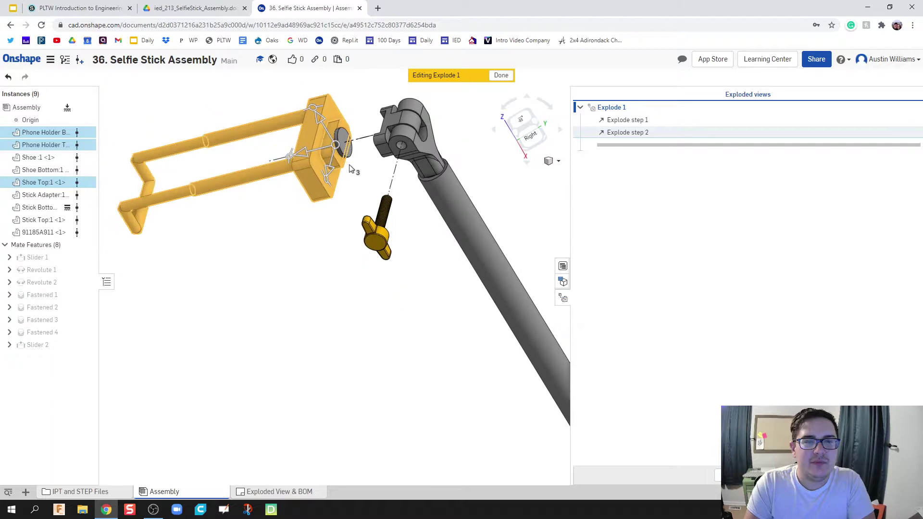
left_click(529, 135)
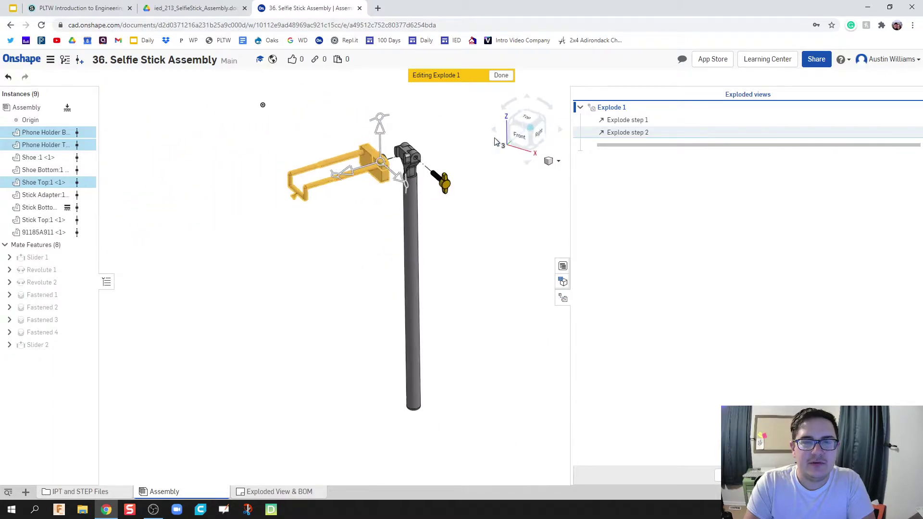
left_click_drag(347, 173, 327, 182)
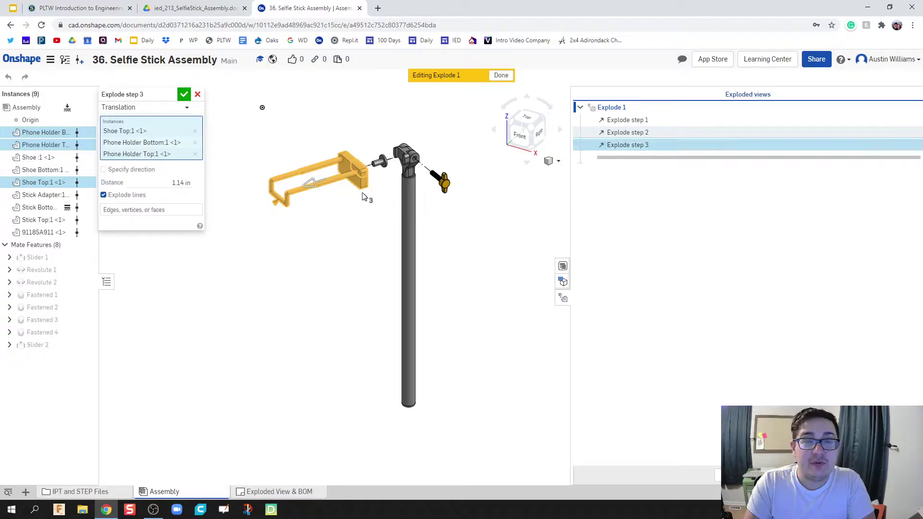
Accept explode step 3, separating the holder assembly from the stick.
left_click(185, 94)
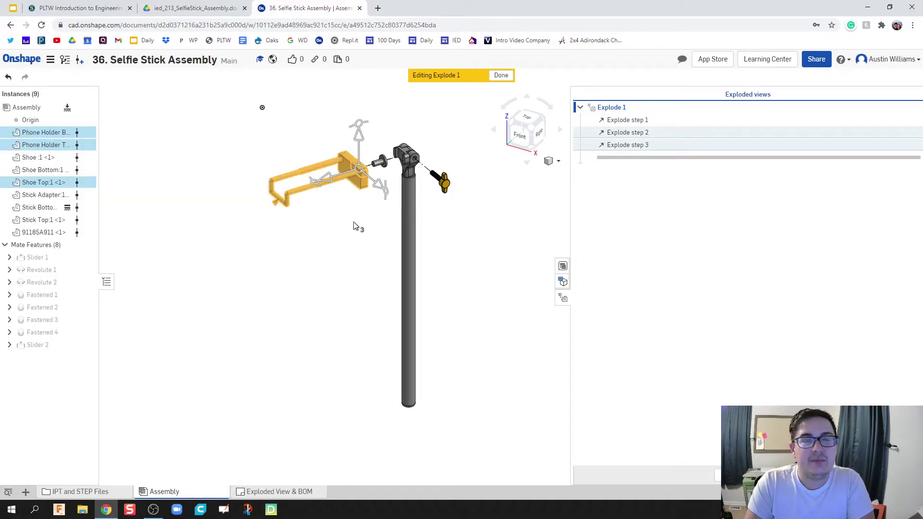
right_click_drag(352, 226, 330, 220)
scroll(335, 188, "up", 5)
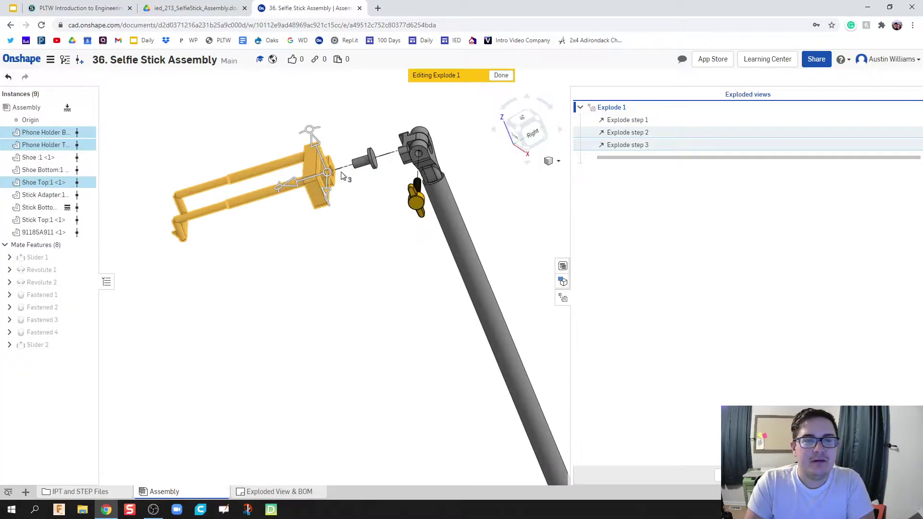
Drop Shoe Top and slide both phone holder pieces farther left as step 4.
left_click(328, 185)
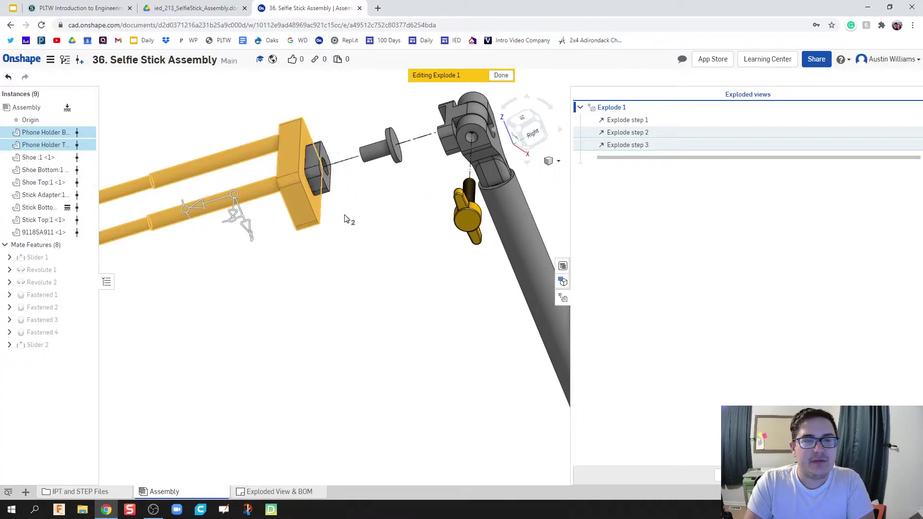
right_click_drag(350, 213, 440, 165)
left_click(533, 135)
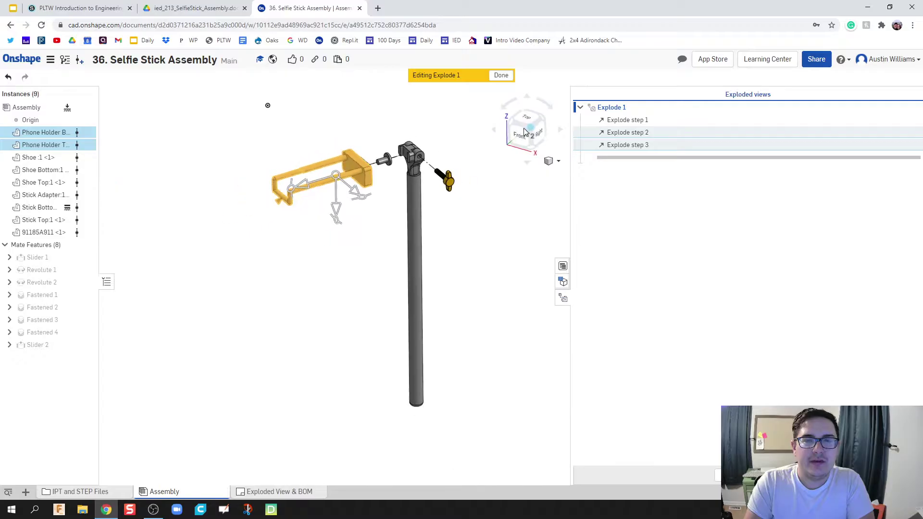
left_click_drag(336, 179, 308, 187)
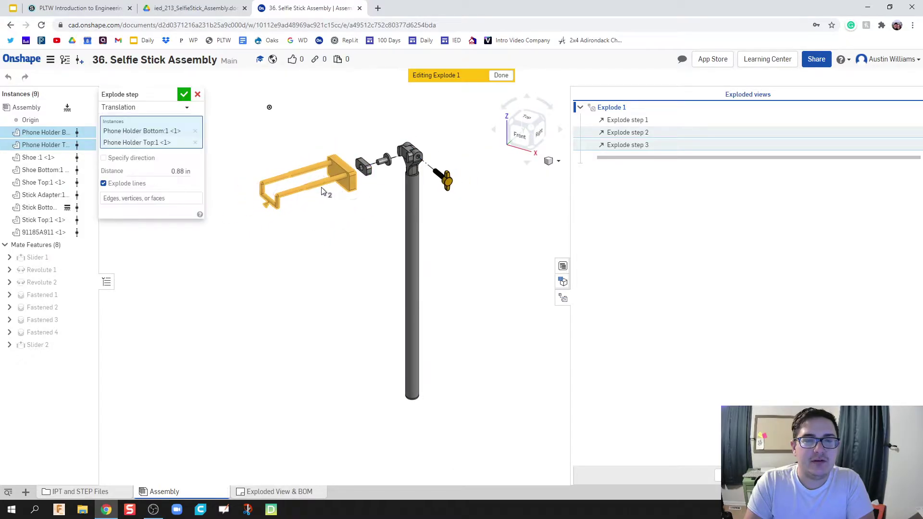
left_click(184, 94)
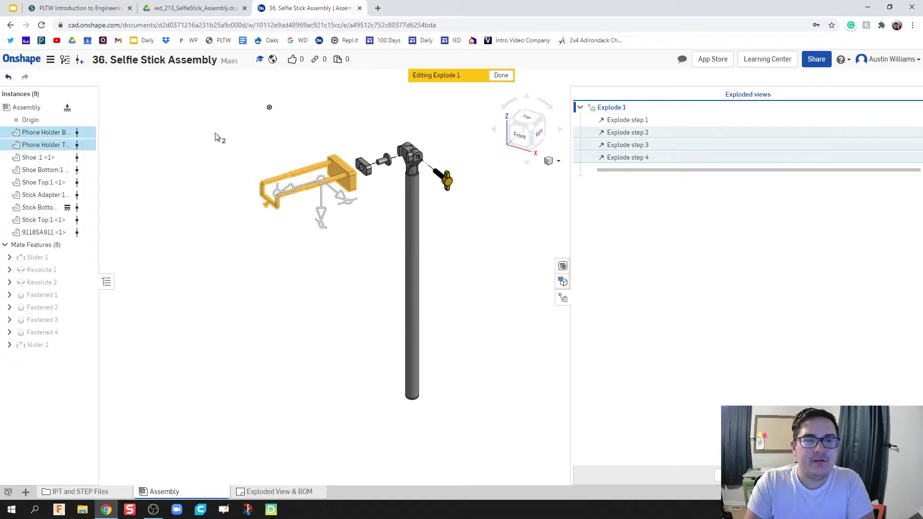
Pull Phone Holder Top off the rods as explode step 5.
left_click(354, 176)
left_click_drag(287, 191, 245, 207)
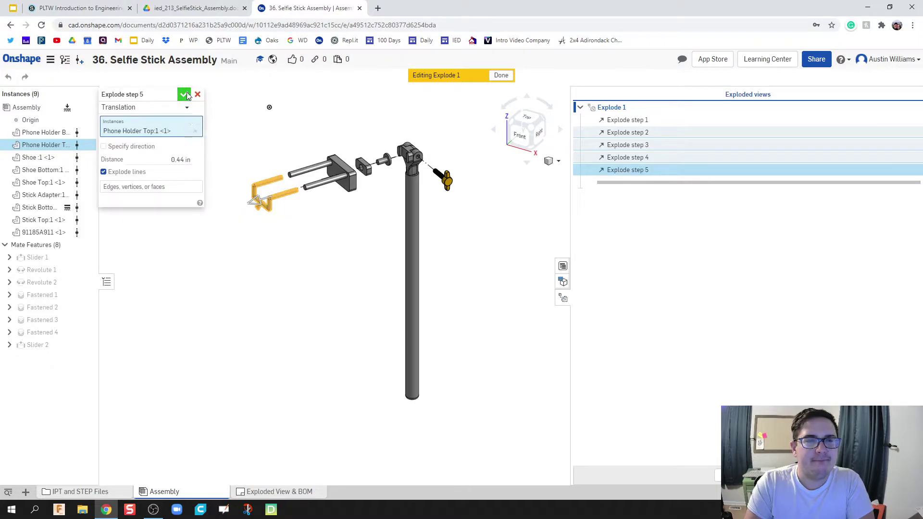
left_click(184, 94)
Lift Shoe Bottom and Stick Adapter upward as explode step 6.
left_click(356, 248)
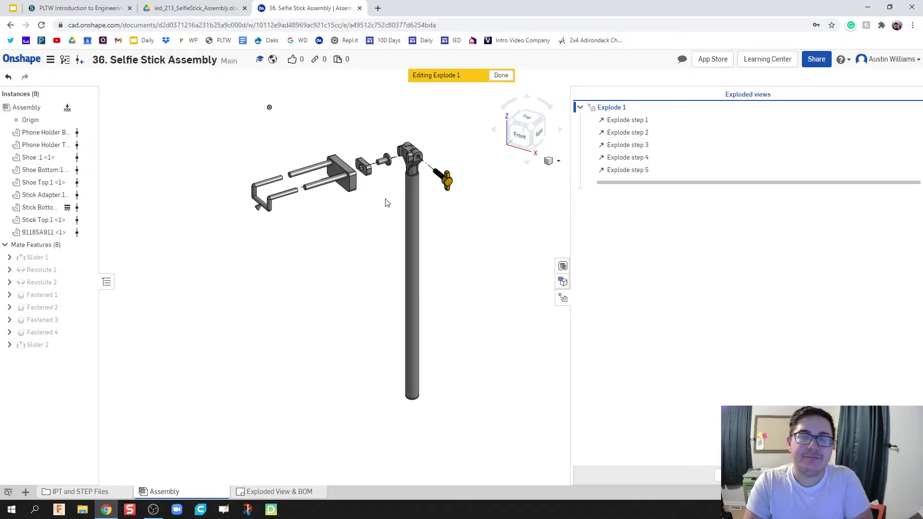
left_click(408, 162)
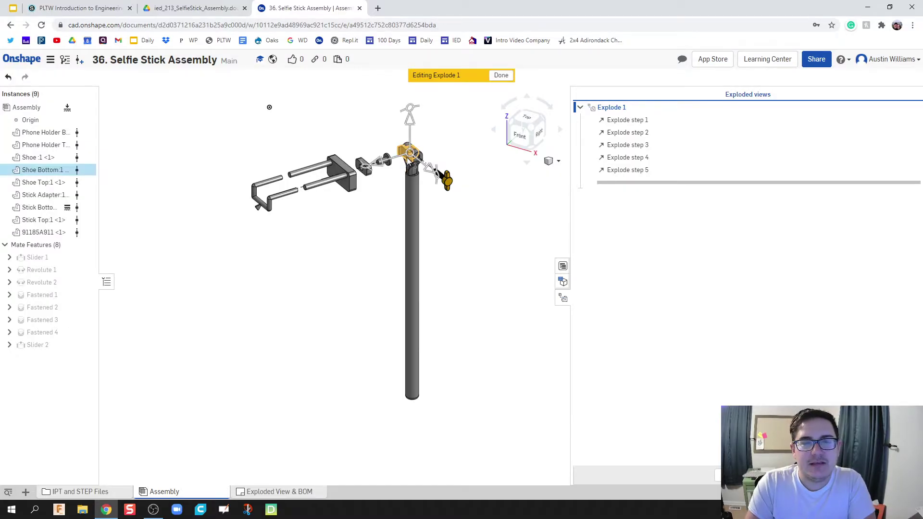
left_click(412, 172)
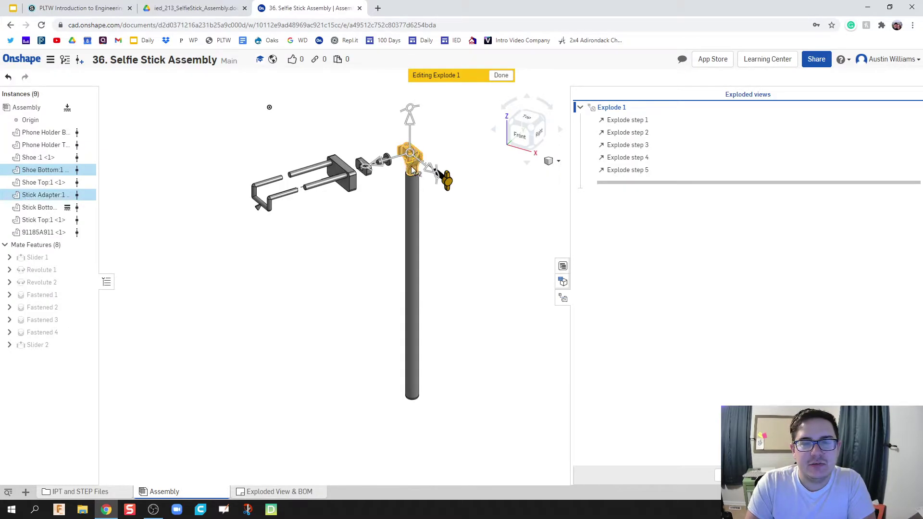
left_click_drag(412, 124, 416, 91)
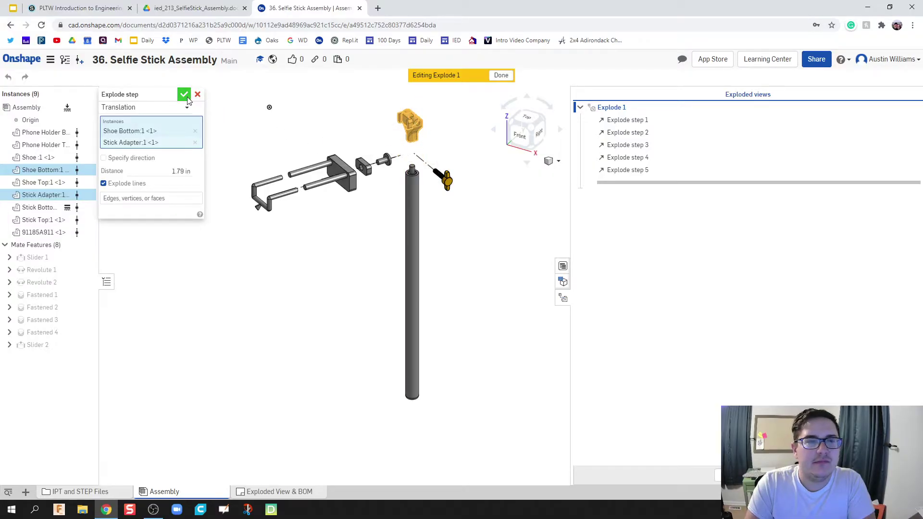
left_click(184, 95)
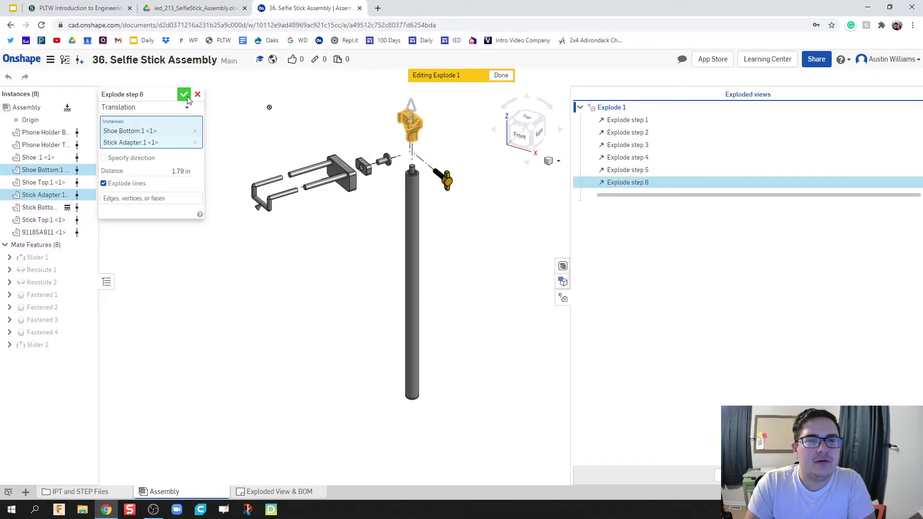
Slide Shoe Bottom 1.72 in left from the stick as explode step 7.
left_click(413, 144)
left_click_drag(411, 133, 349, 147)
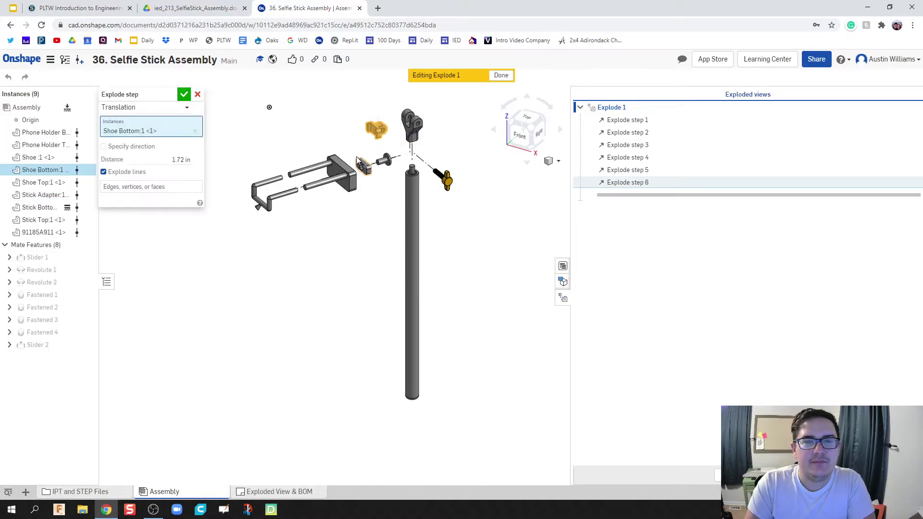
left_click(184, 94)
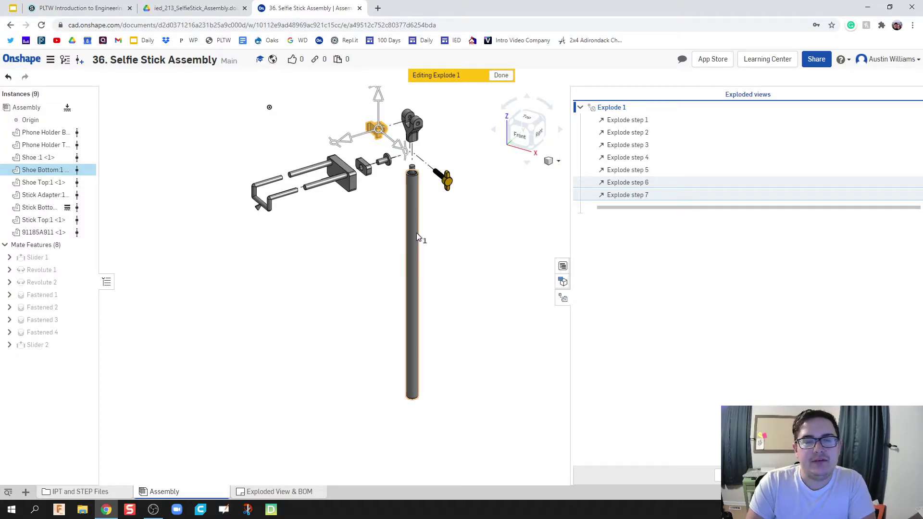
Try sliding Stick Bottom downward, then cancel that explode step.
left_click(459, 237)
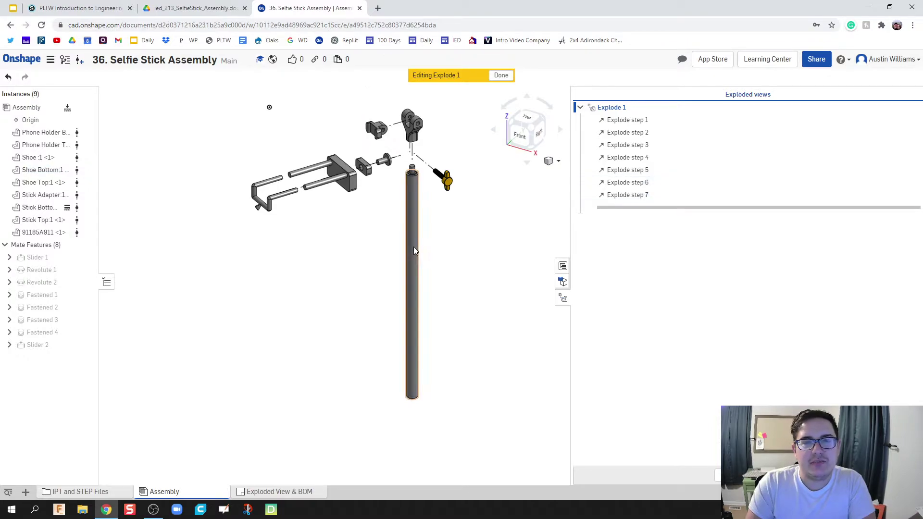
left_click(414, 249)
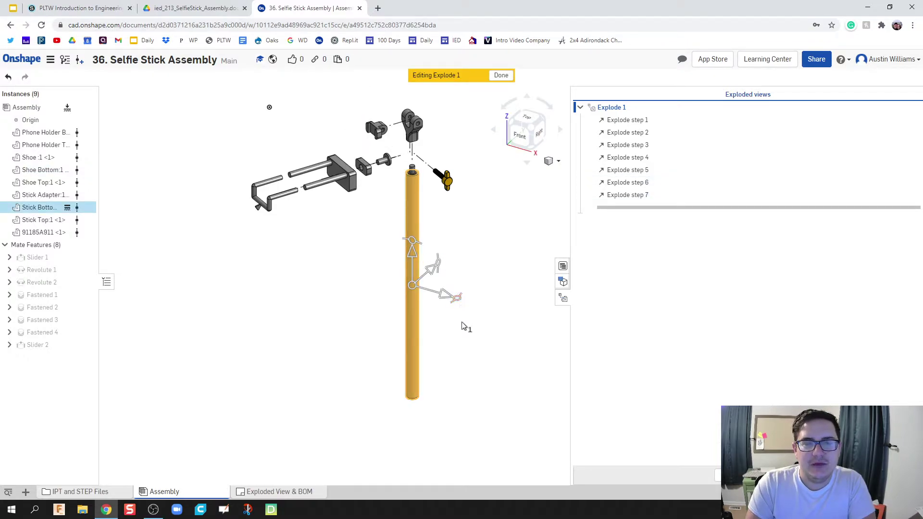
scroll(447, 321, "down", 2)
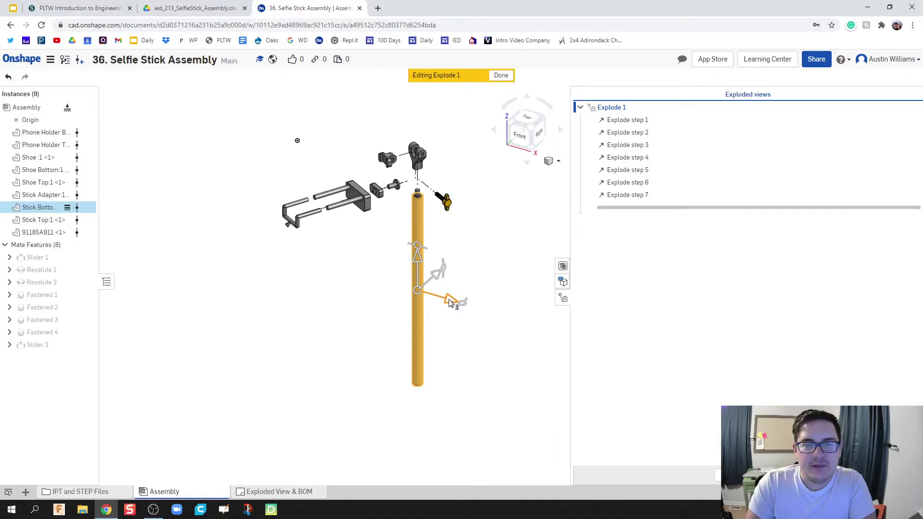
left_click_drag(416, 254, 433, 299)
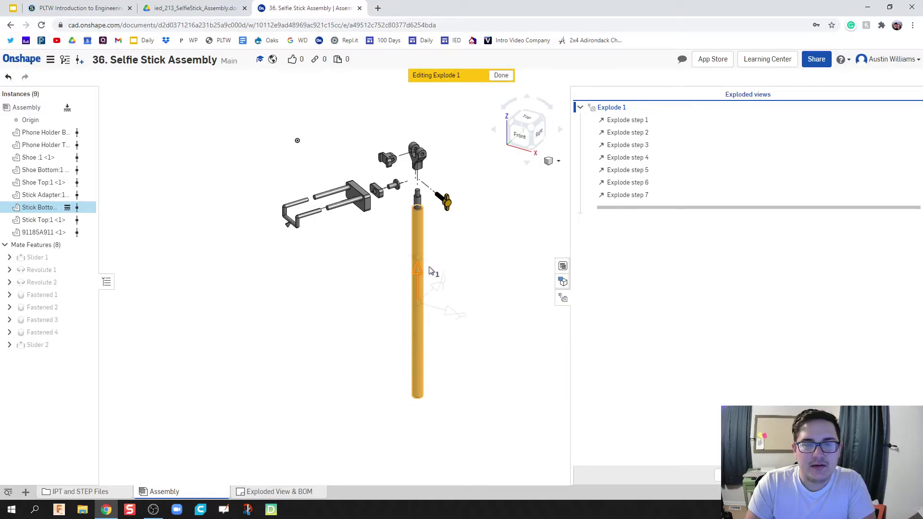
left_click_drag(429, 271, 432, 289)
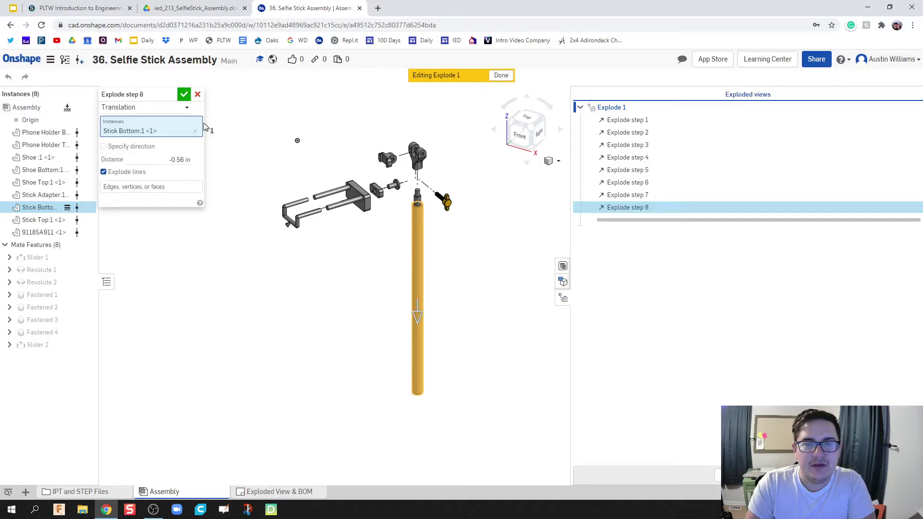
left_click(198, 95)
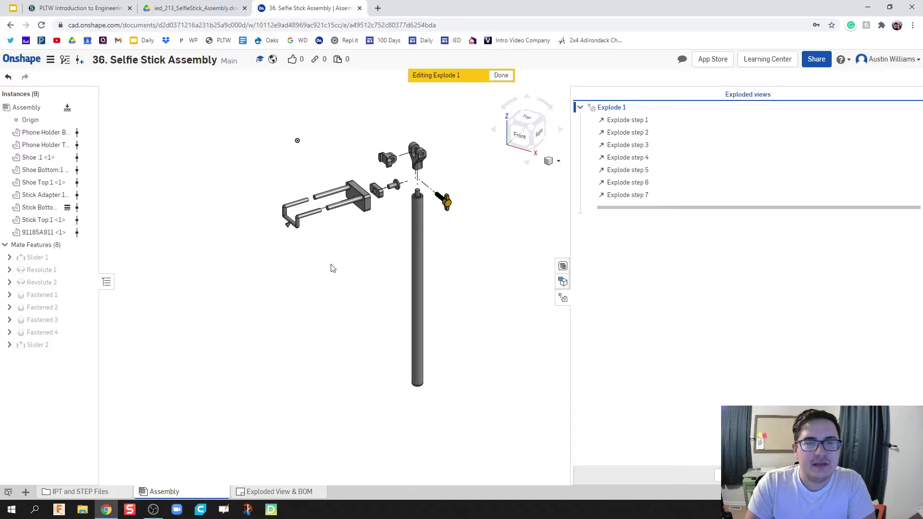
Explode Stick Bottom 0.8 in beside the stick top as step 8.
left_click(416, 287)
left_click_drag(451, 299, 465, 313)
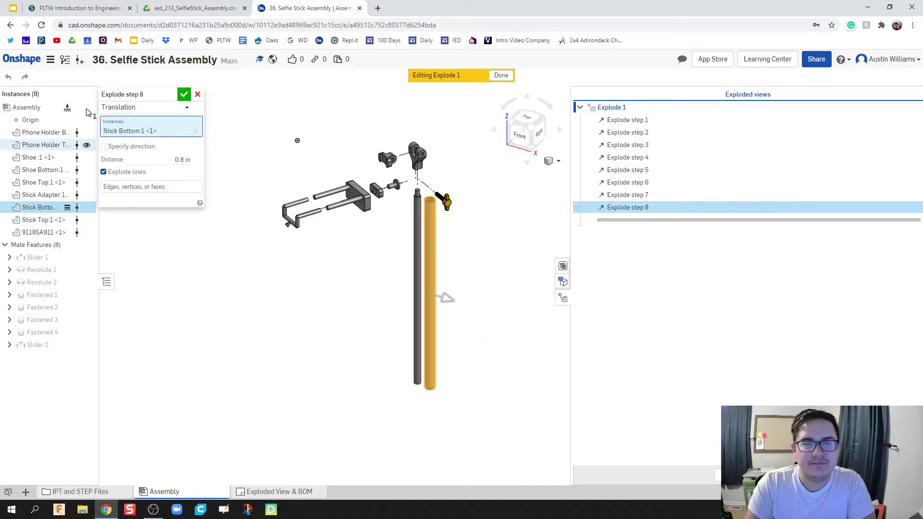
left_click(184, 94)
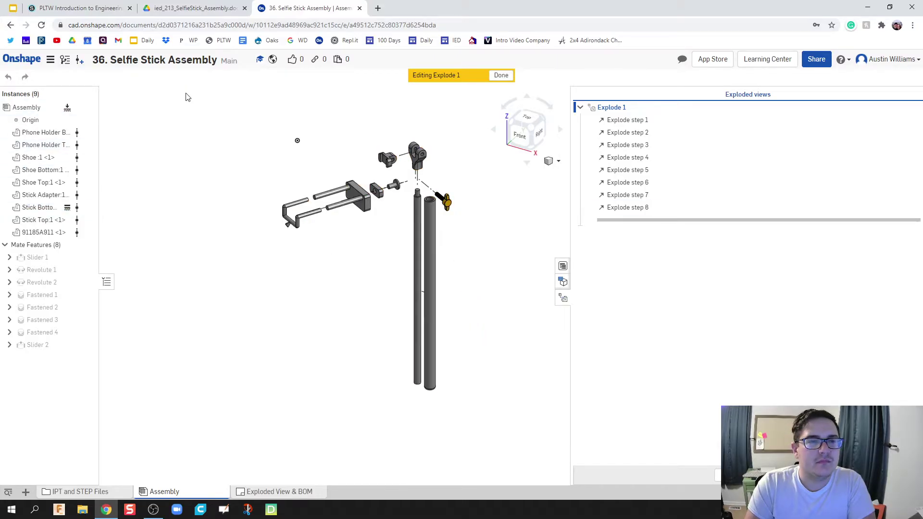
left_click(356, 325)
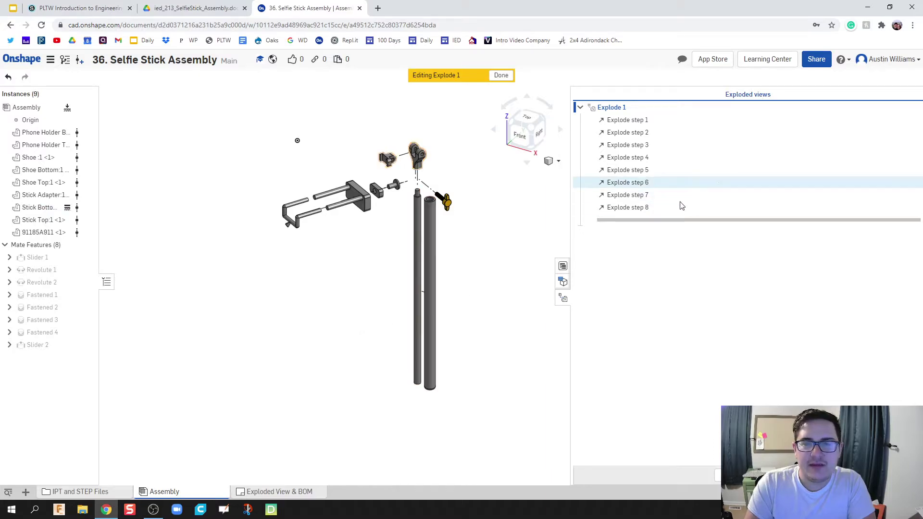
Turn off explode lines for explode step 8.
double_click(642, 203)
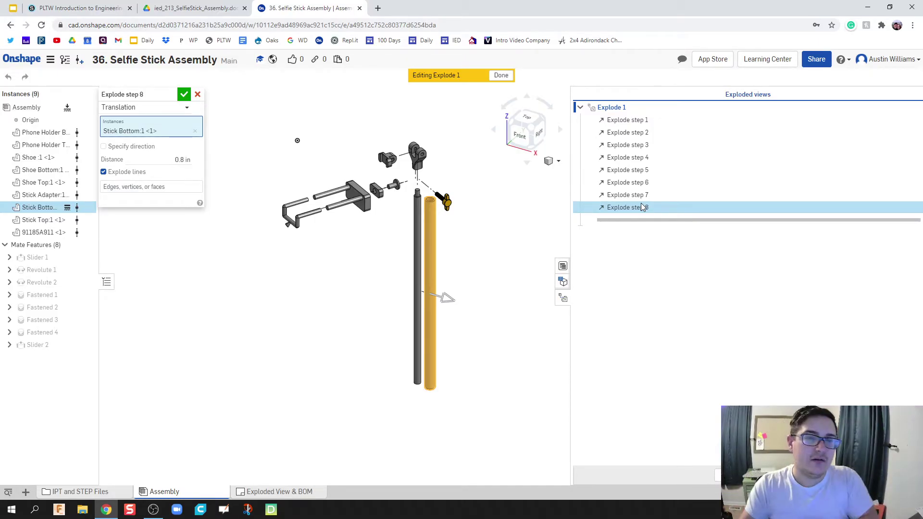
left_click(123, 174)
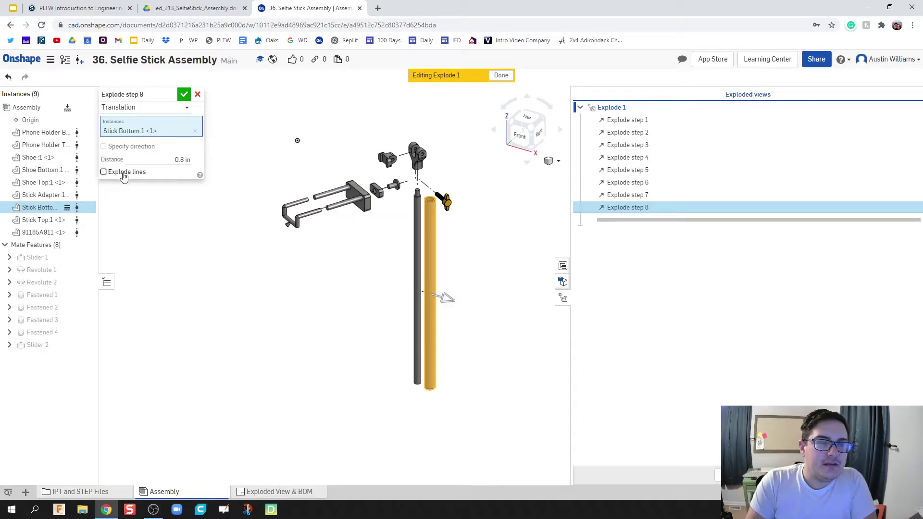
left_click(185, 95)
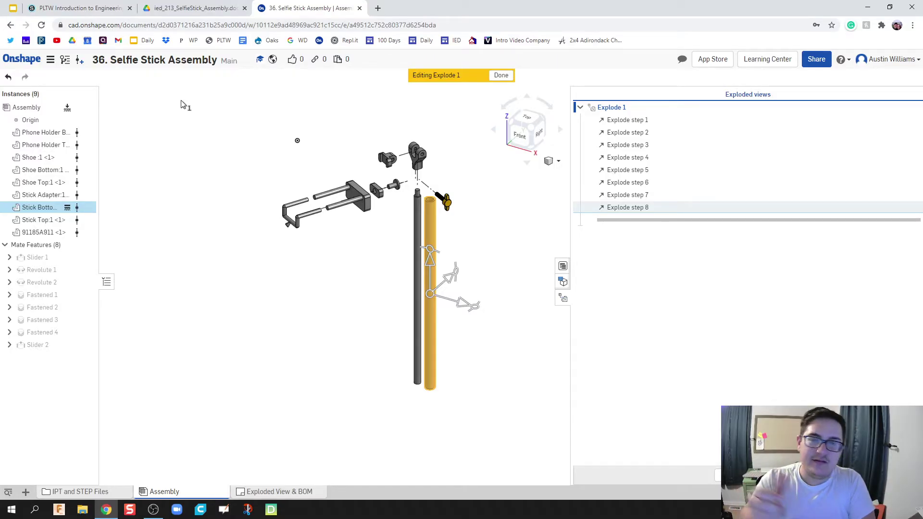
Rename Explode 1 to 'Disassembled Selfie Stick' and finish editing the exploded view.
left_click(320, 294)
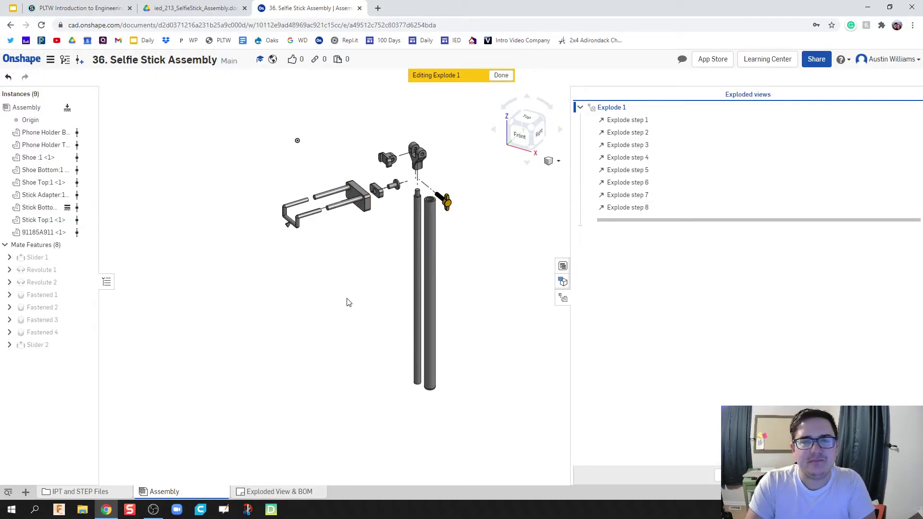
right_click(626, 108)
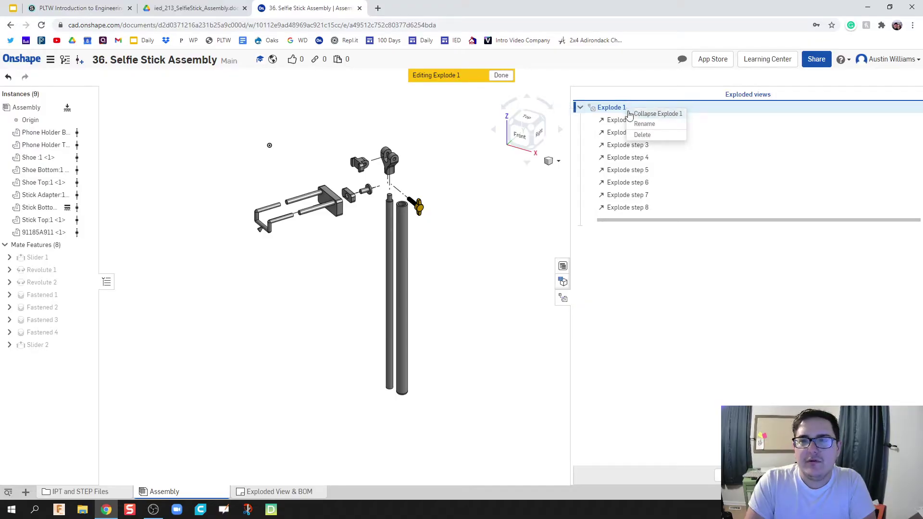
left_click(645, 124)
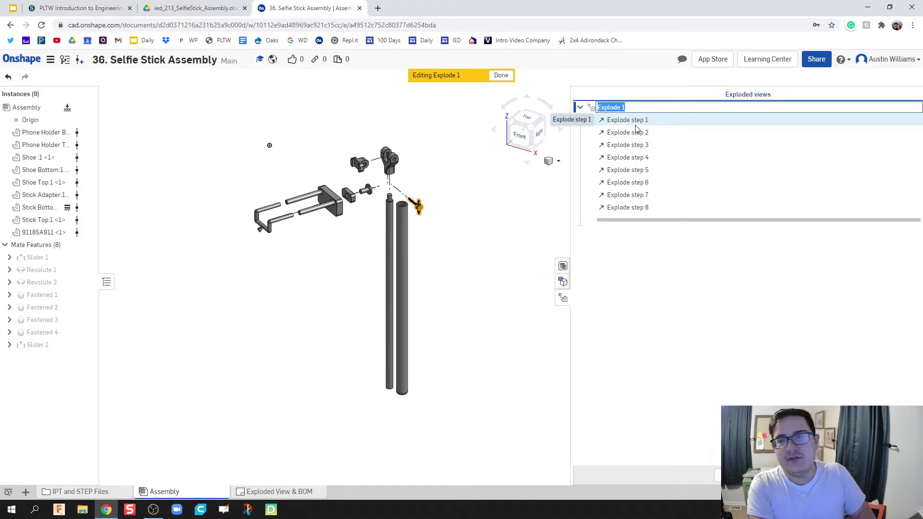
type("Disassembled")
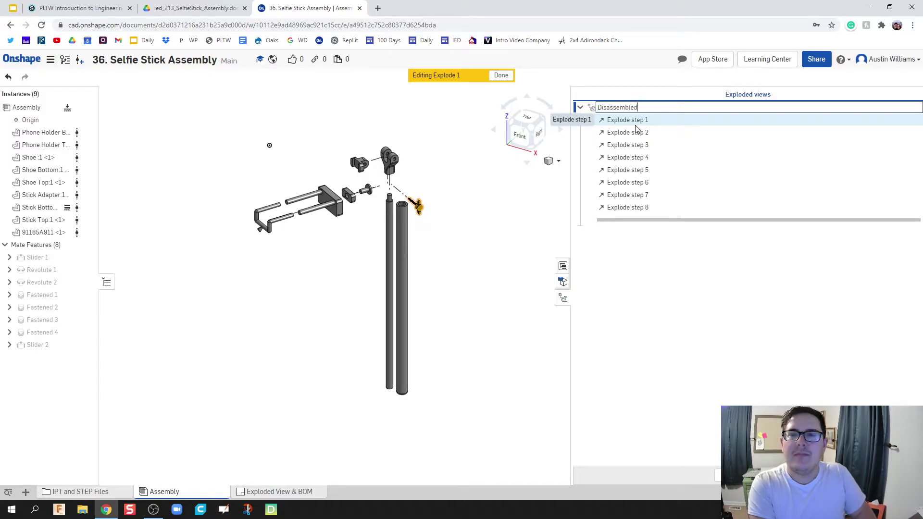
type(" Selfie Stick")
key("Return")
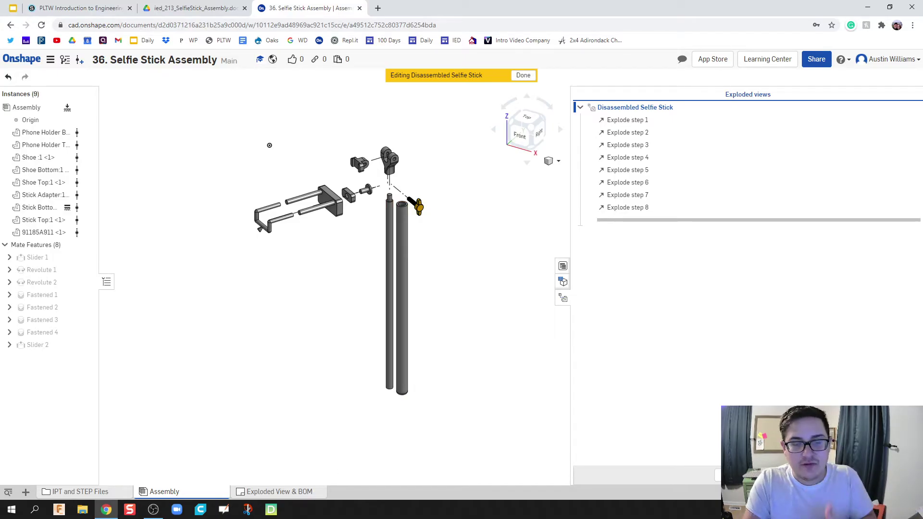
left_click(523, 76)
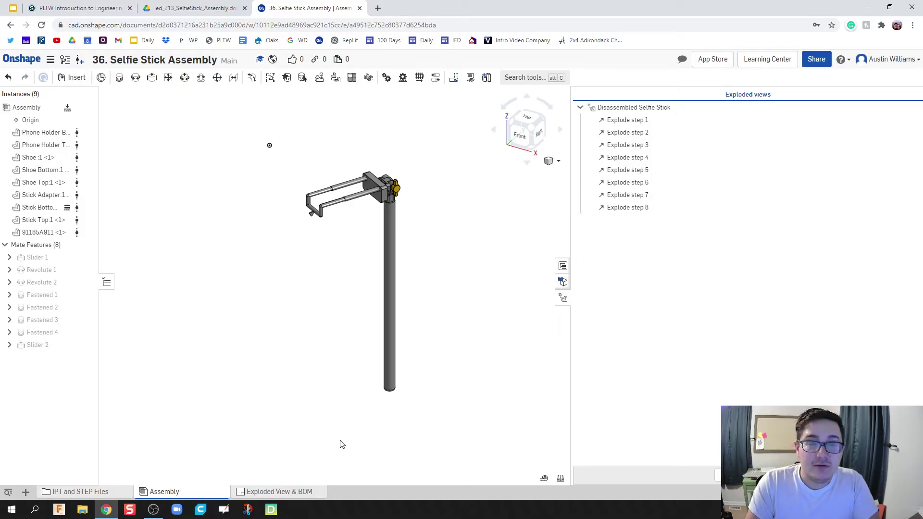
Create a new drawing, Drawing 1, using the default template.
left_click(25, 492)
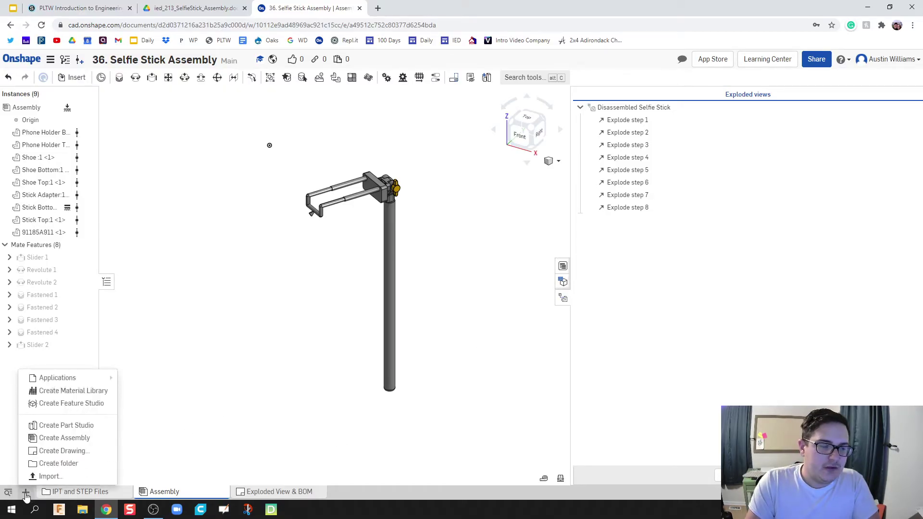
left_click(48, 450)
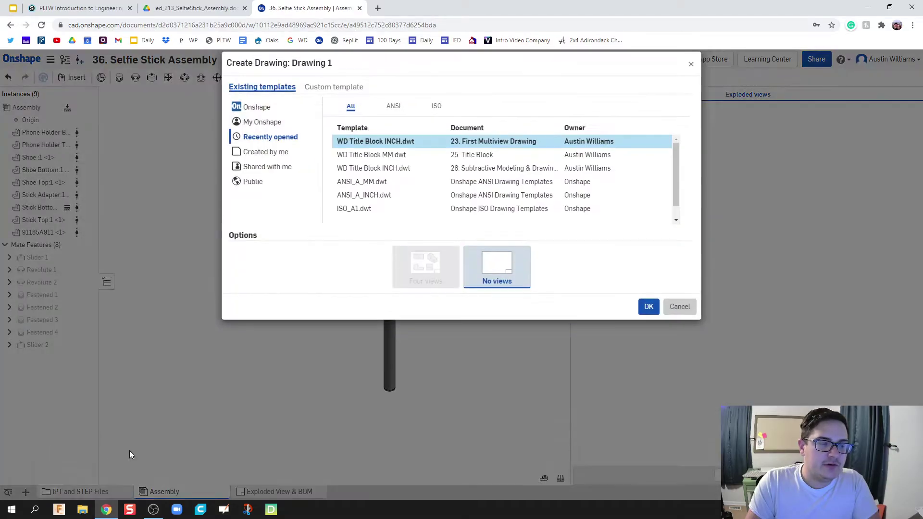
left_click(647, 311)
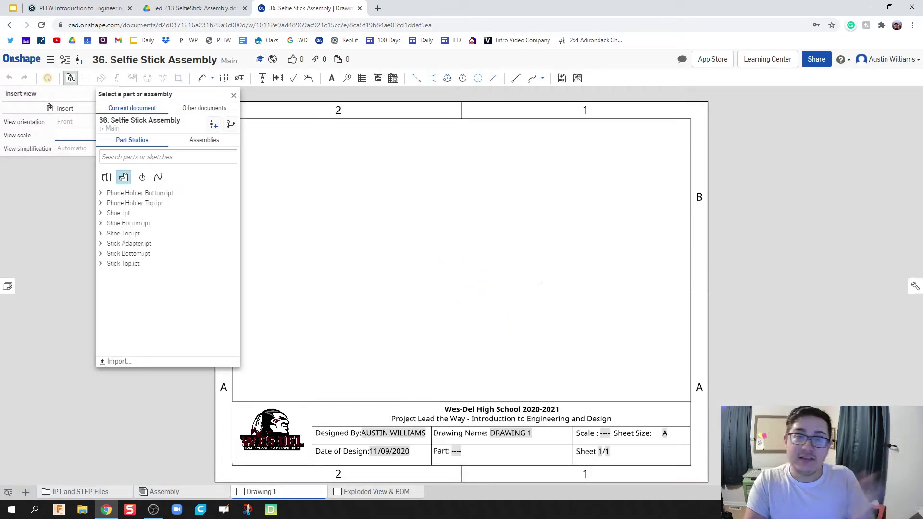
Place an isometric view of the Assembly in its Disassembled Selfie Stick exploded state.
left_click(211, 147)
left_click(189, 191)
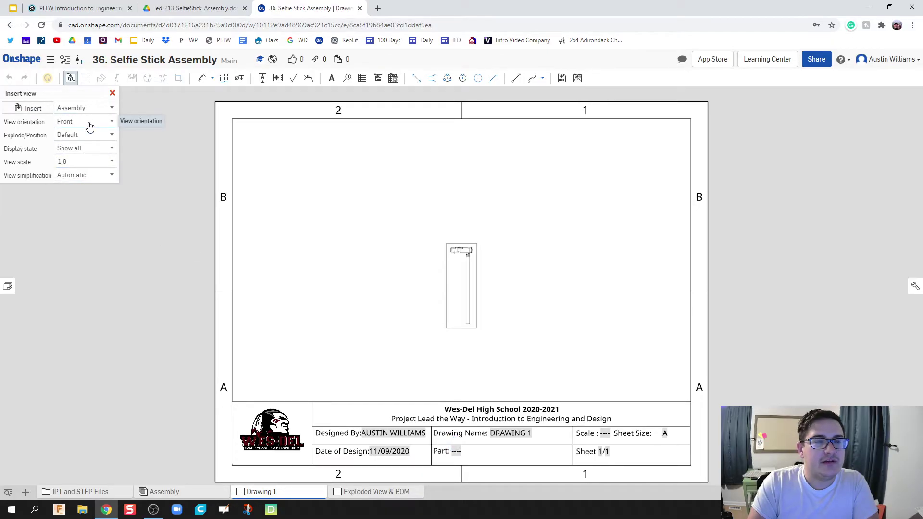
left_click(87, 108)
left_click(96, 121)
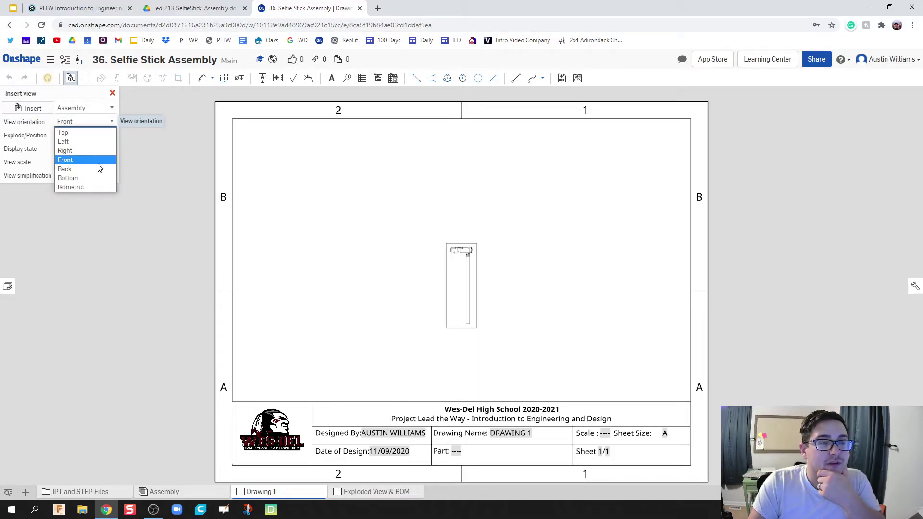
left_click(94, 188)
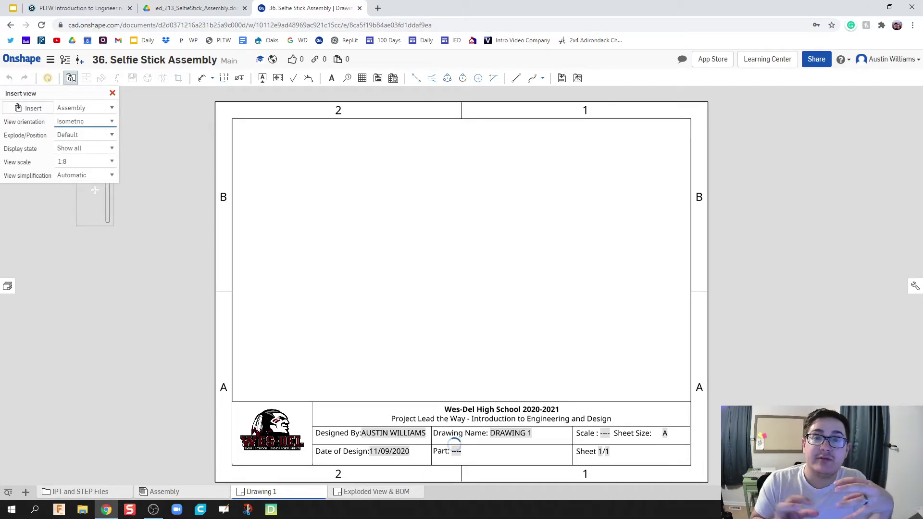
left_click(96, 136)
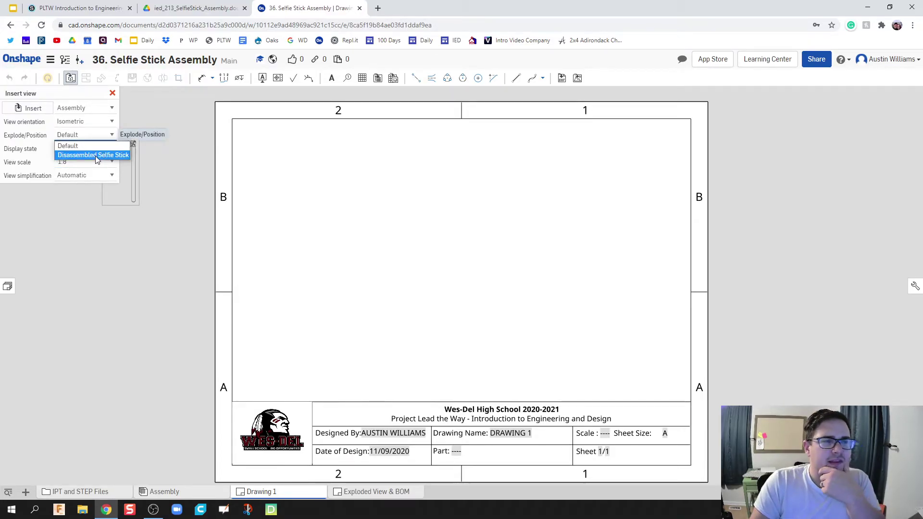
left_click(96, 155)
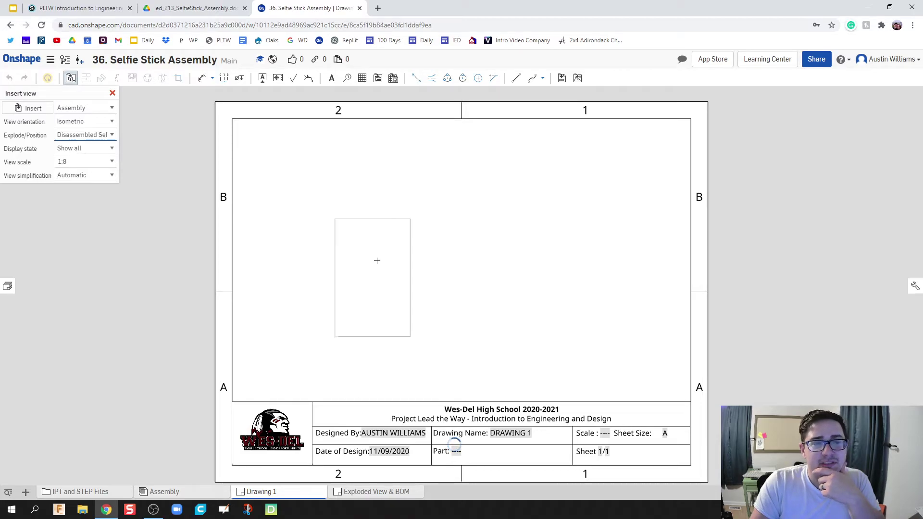
left_click(371, 264)
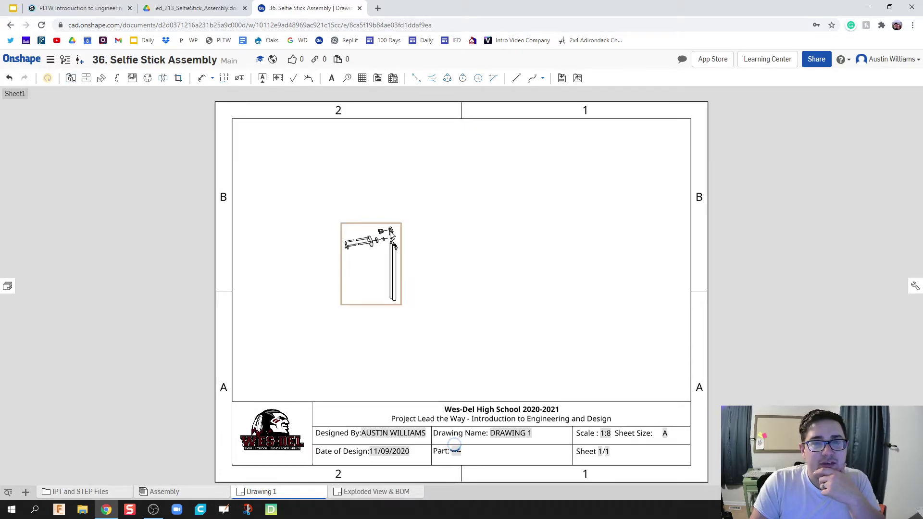
Set the drawing view scale to 1:3 with a scale label shown.
double_click(397, 232)
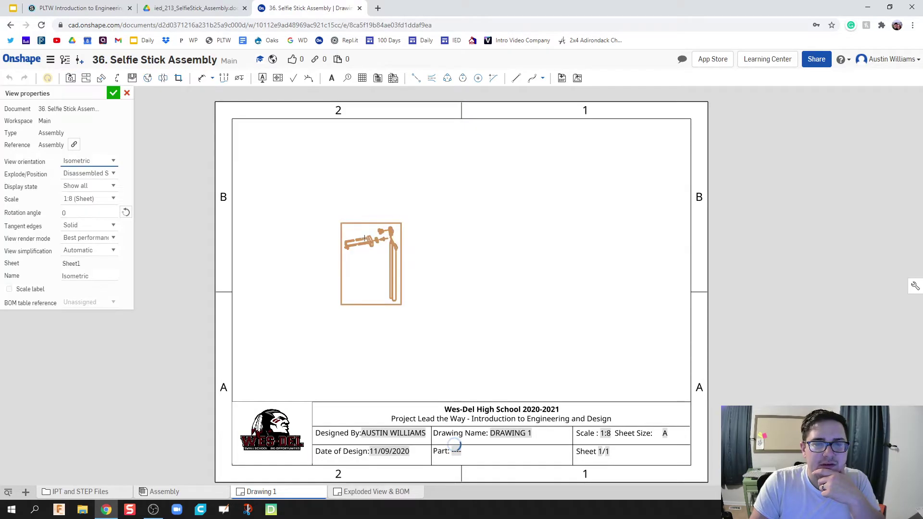
left_click(113, 199)
left_click(108, 263)
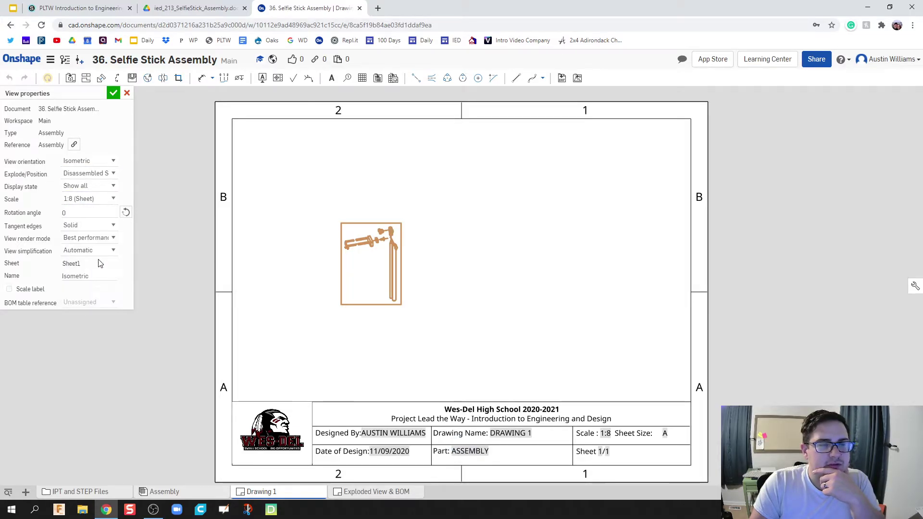
left_click(91, 195)
key("BackSpace")
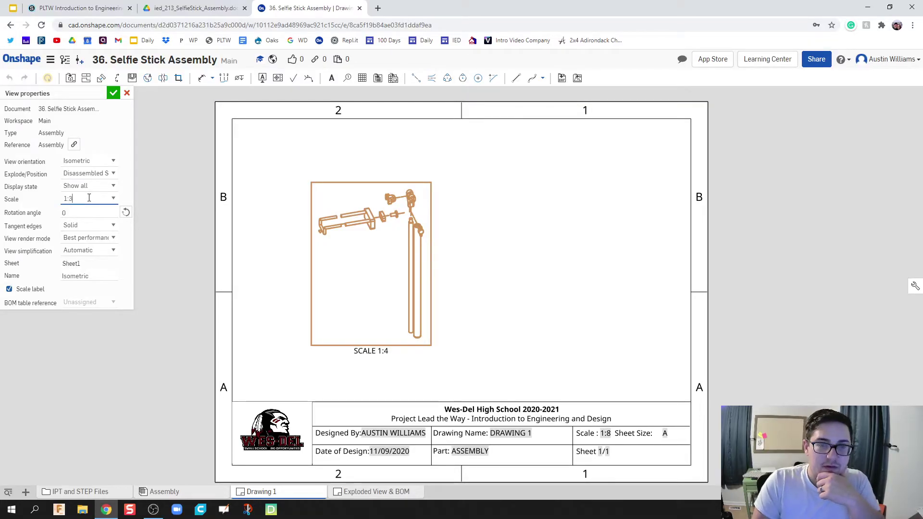
left_click(114, 94)
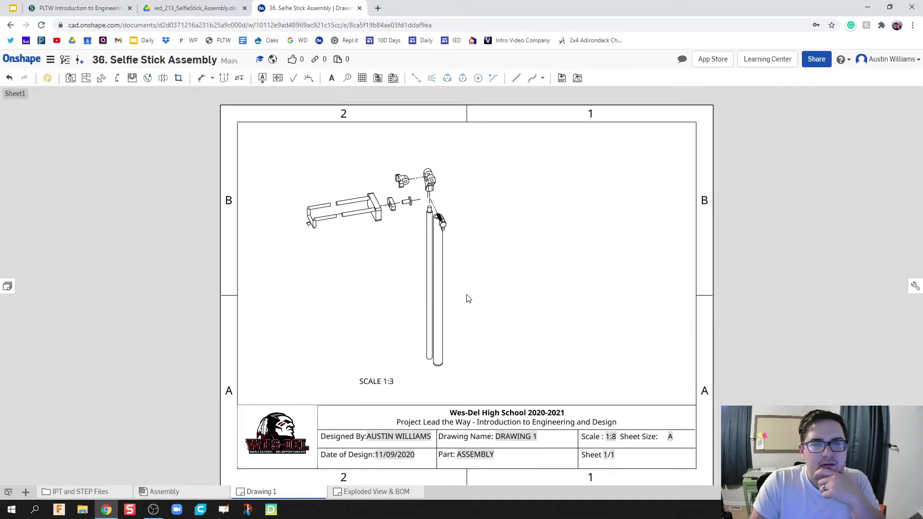
Try a Front orientation for the view, then discard it to keep isometric.
left_click(390, 298)
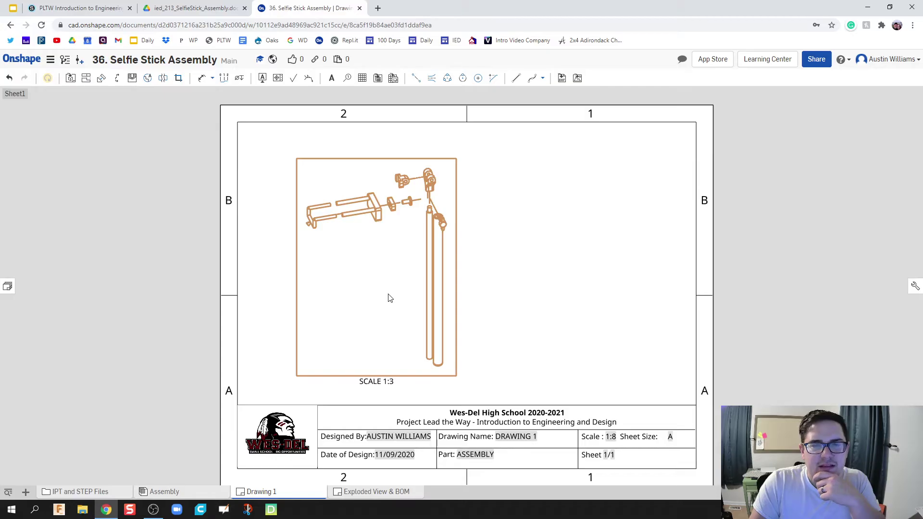
double_click(390, 298)
left_click(91, 161)
left_click(99, 195)
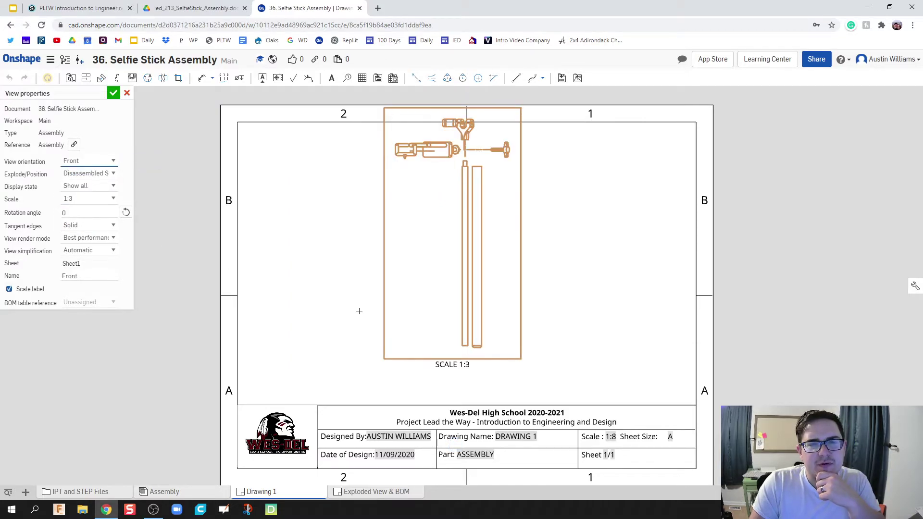
left_click(127, 94)
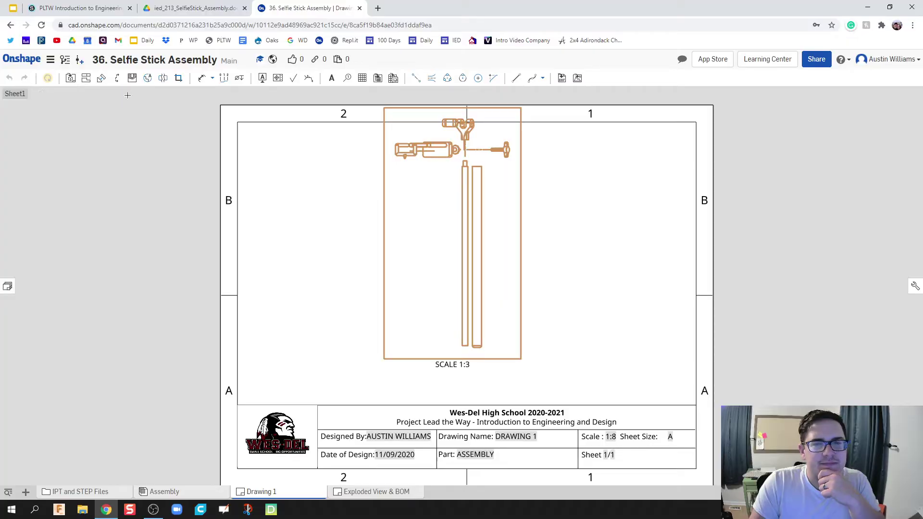
scroll(468, 278, "up", 3)
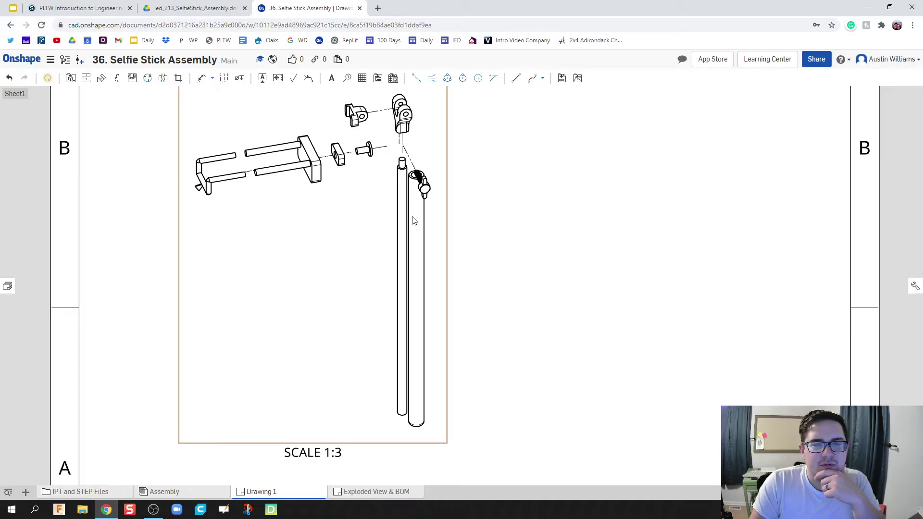
Shift Stick Bottom -1.73 in left of the grey stick as explode step 9.
left_click(173, 492)
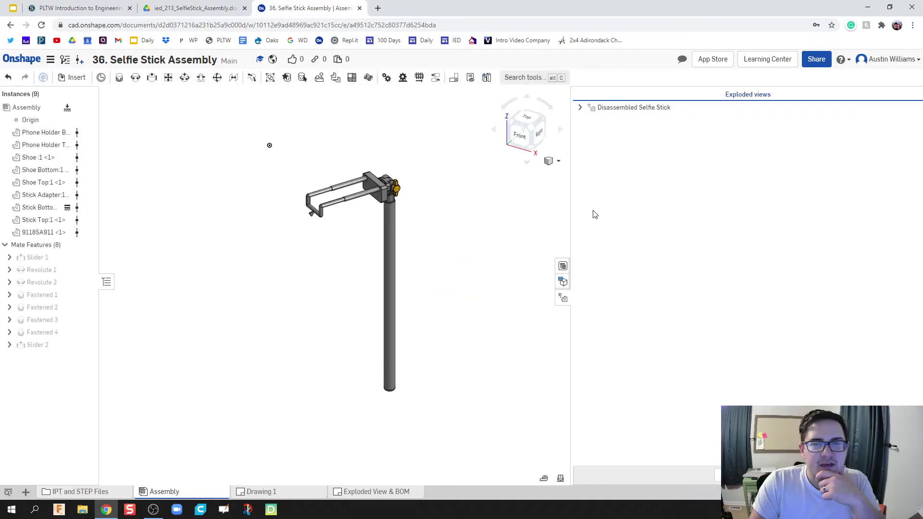
double_click(625, 108)
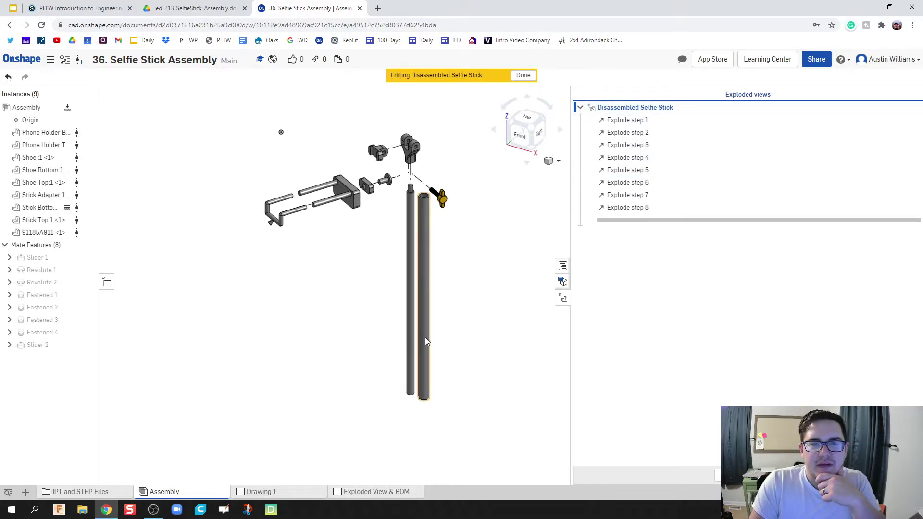
left_click(422, 287)
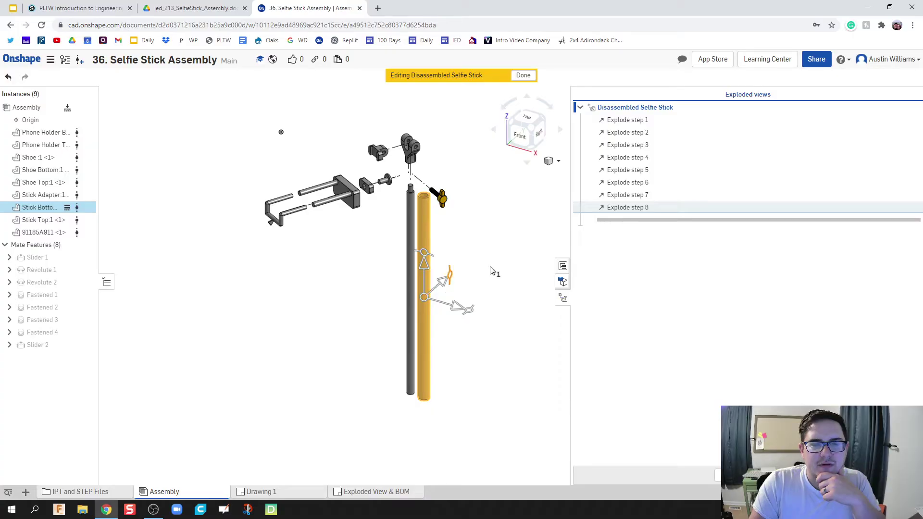
left_click_drag(460, 306, 432, 295)
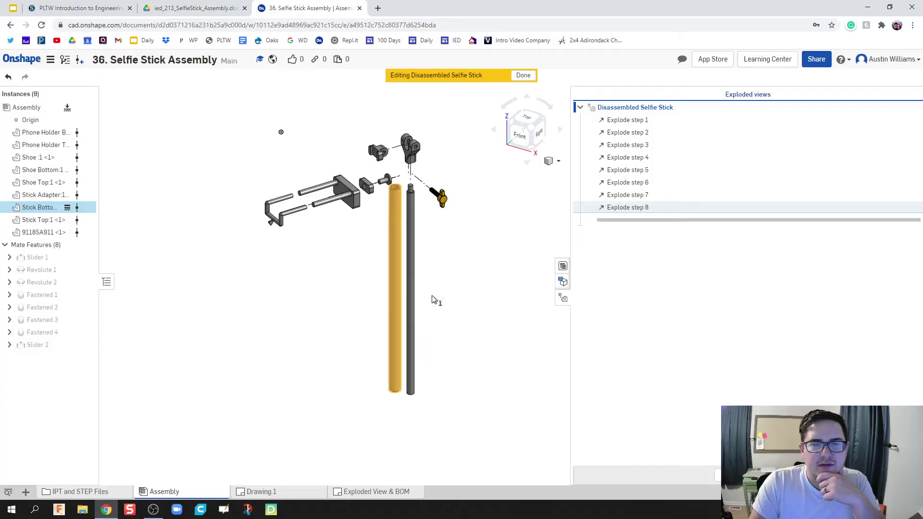
left_click(291, 493)
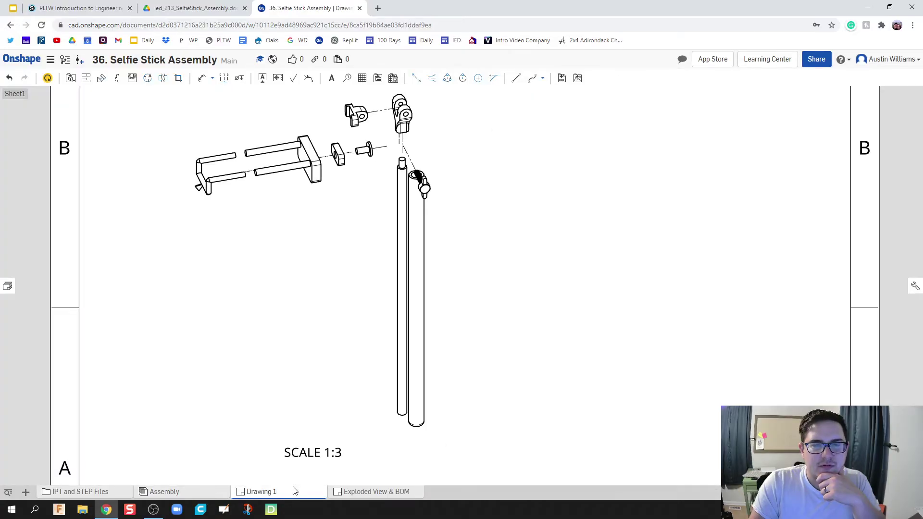
left_click(165, 492)
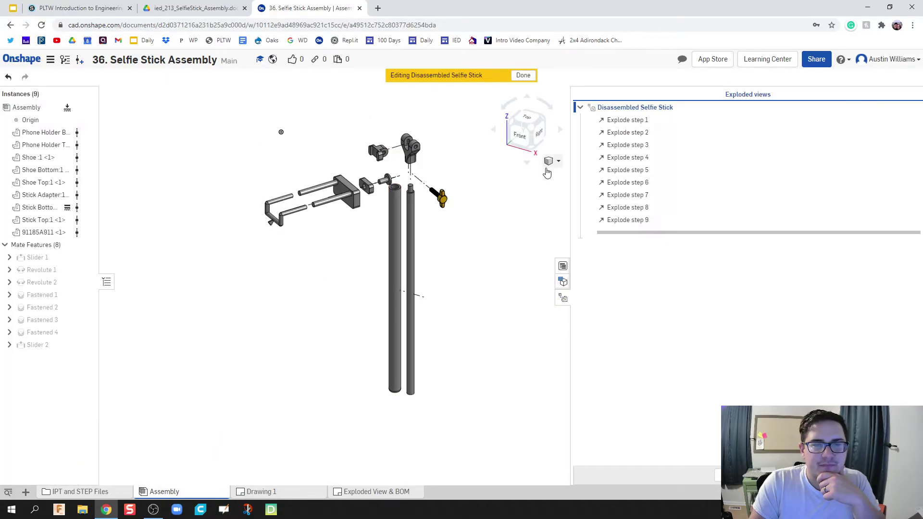
double_click(634, 220)
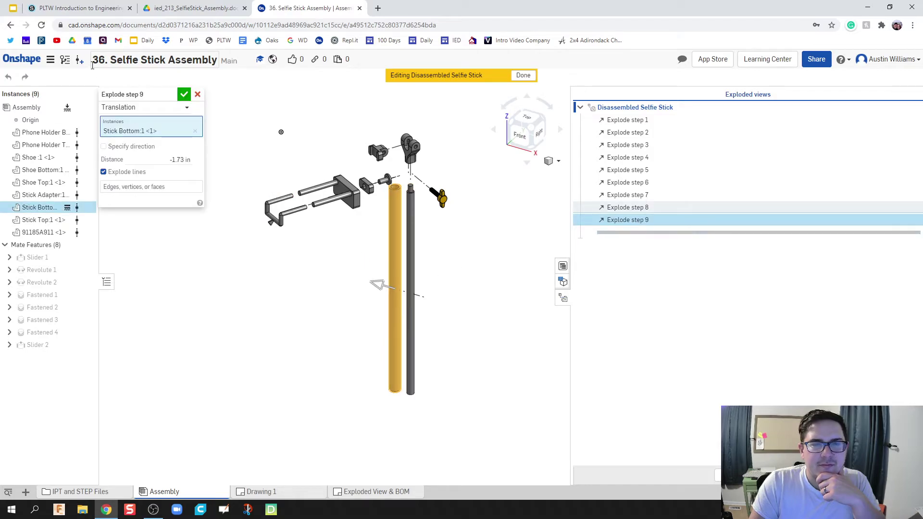
left_click(184, 94)
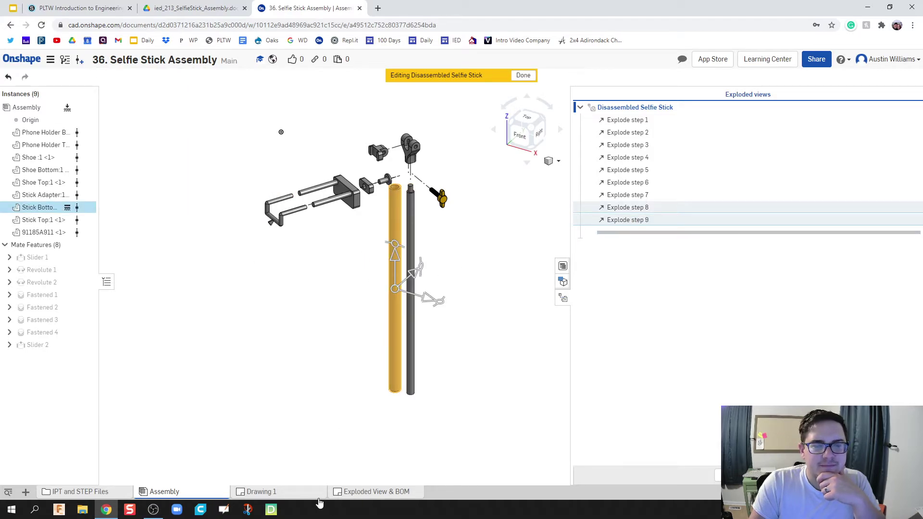
Update Drawing 1, then turn off Explode lines for explode step 9 in the assembly.
left_click(310, 494)
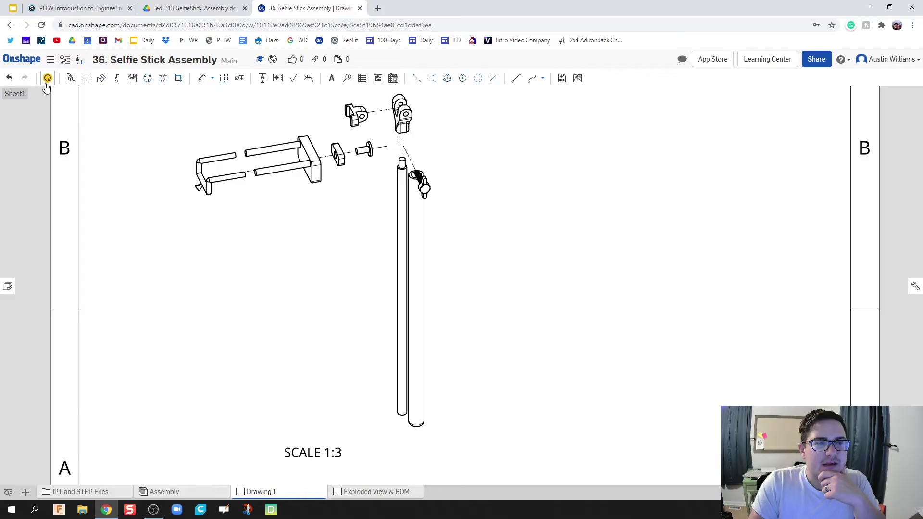
left_click(47, 78)
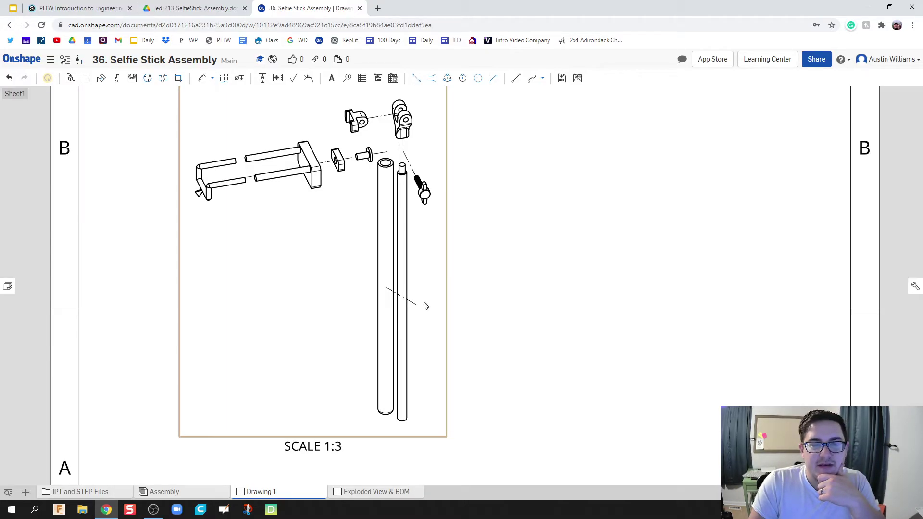
left_click(158, 491)
double_click(641, 220)
left_click(138, 176)
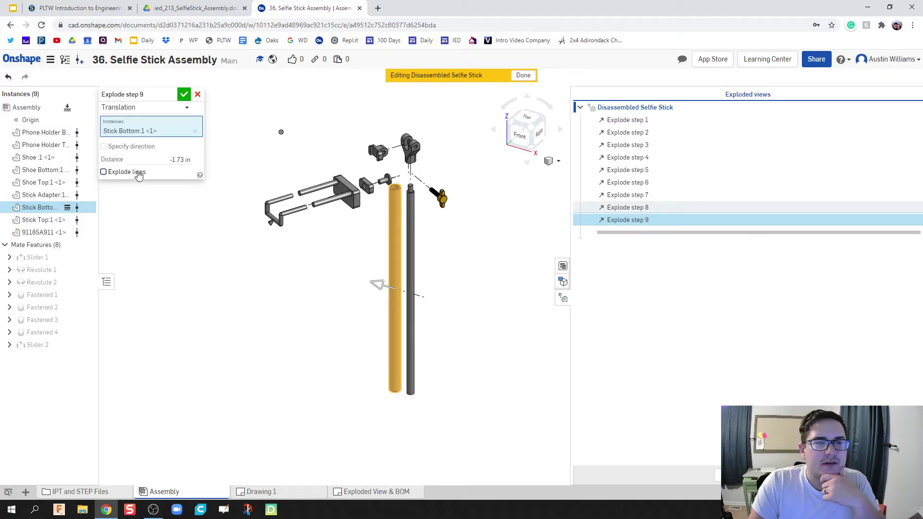
left_click(184, 94)
left_click(346, 393)
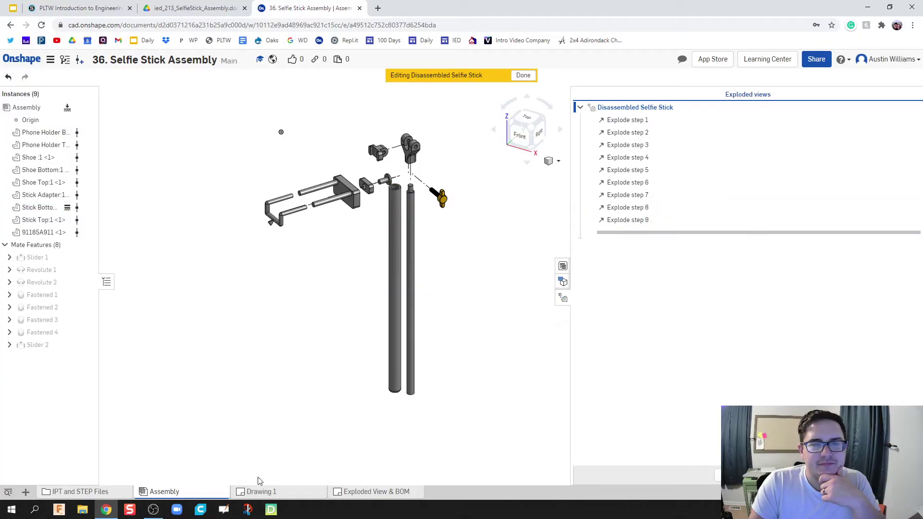
left_click(258, 491)
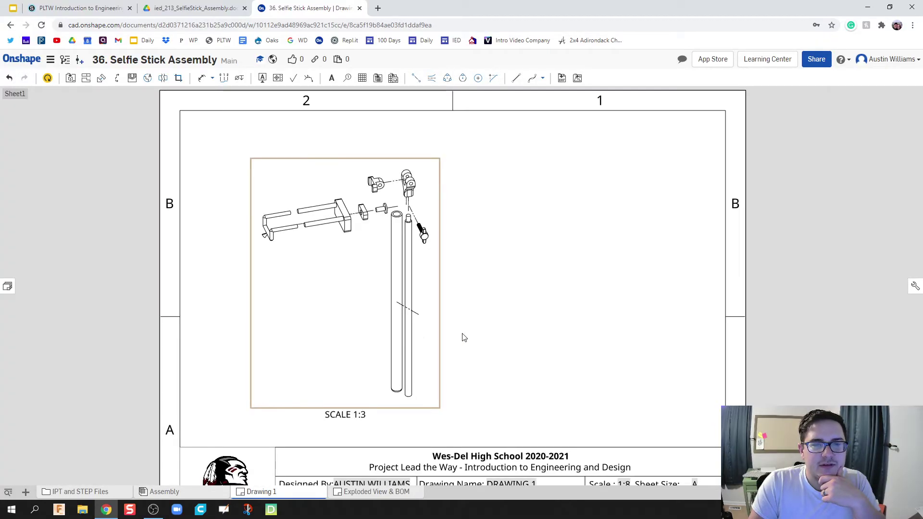
Update the drawing from the workspace, try view scale 1:2, then restore 1:3.
left_click(47, 79)
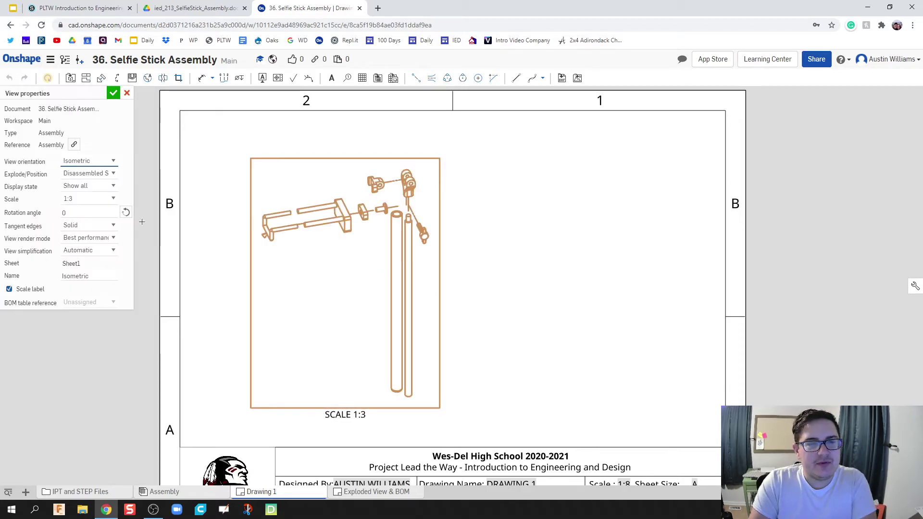
left_click(79, 200)
key("BackSpace")
type("2")
key("Return")
scroll(223, 248, "down", 1)
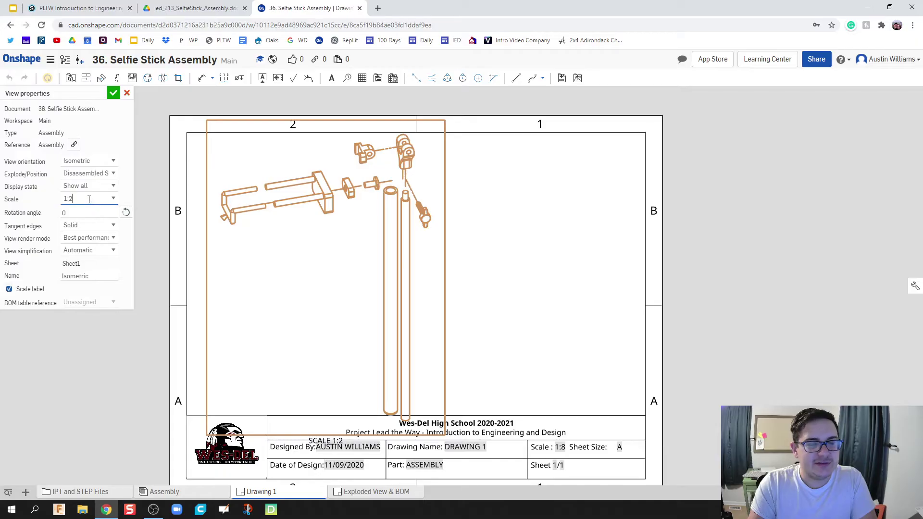
key("BackSpace")
key("Return")
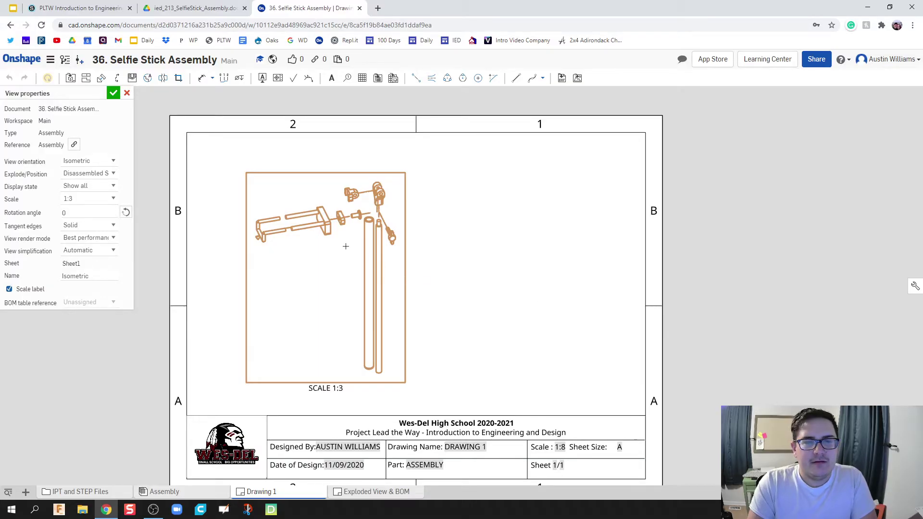
left_click(110, 97)
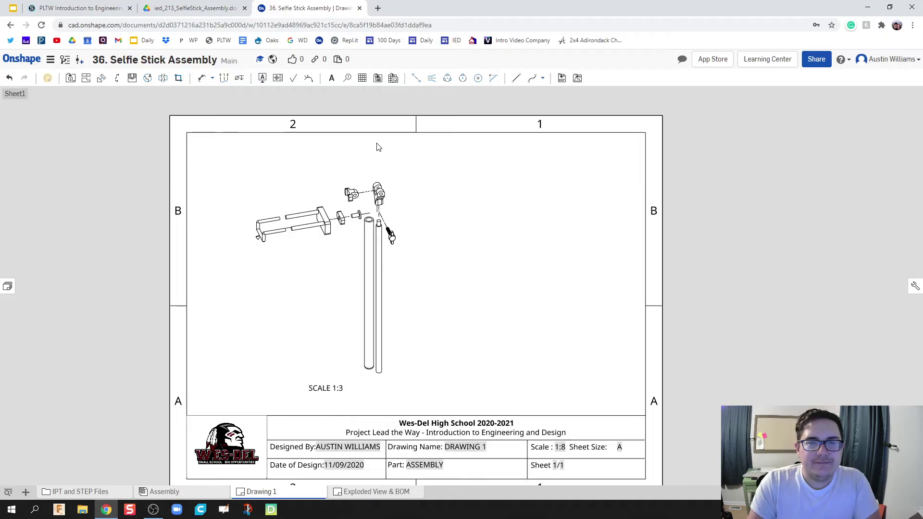
Insert a BOM table at the sheet's right corner, positioned just above the title block.
left_click(378, 79)
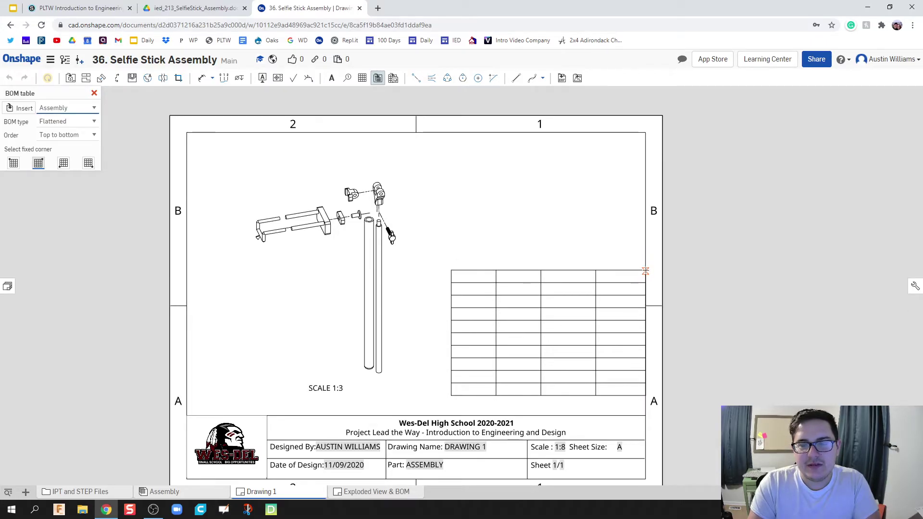
left_click(646, 271)
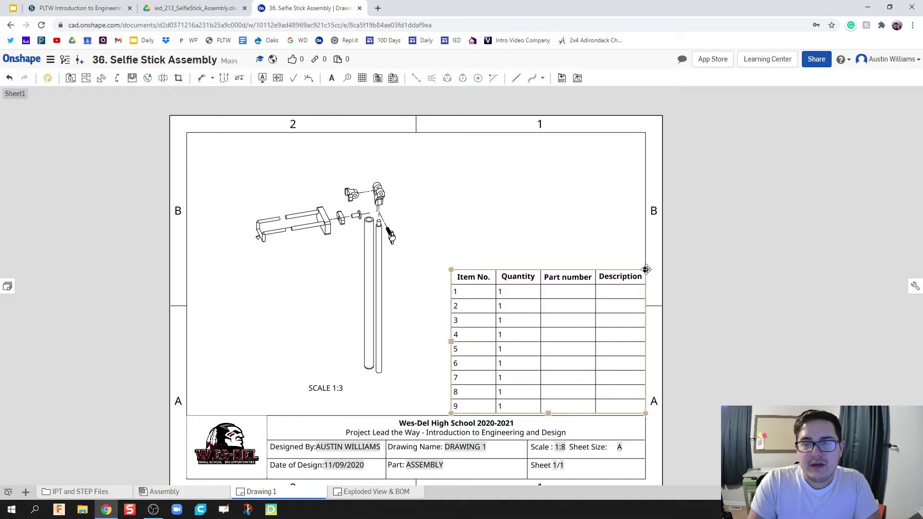
mouse_move(645, 268)
left_mouse_down()
mouse_move(644, 224)
mouse_move(645, 336)
mouse_move(645, 318)
left_mouse_up()
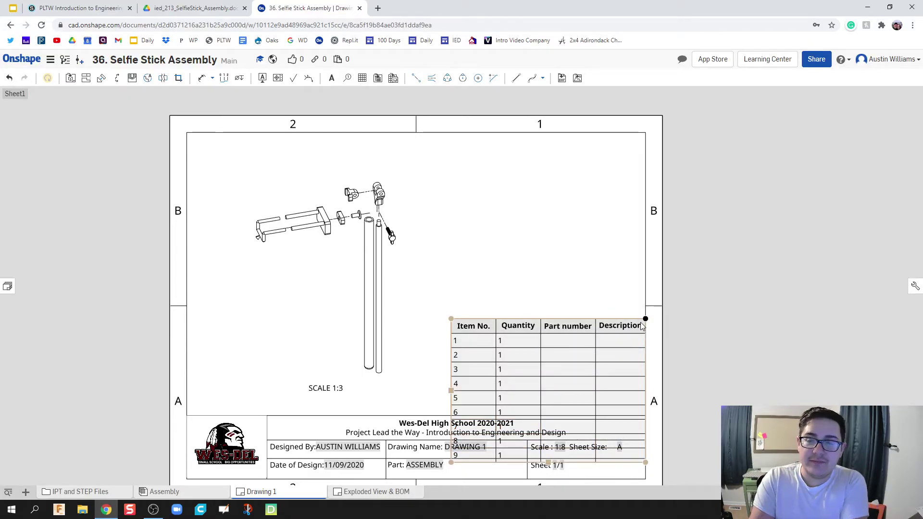
left_click_drag(644, 320, 645, 272)
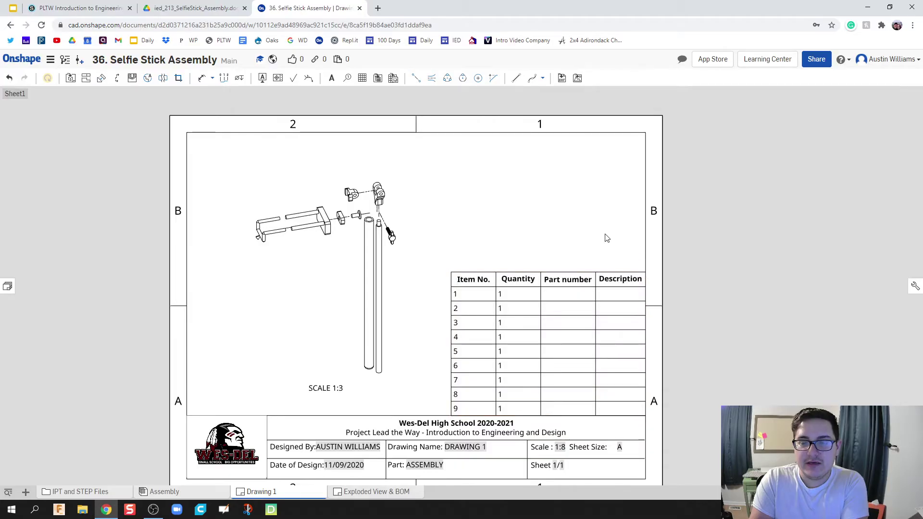
left_click(604, 283)
left_click(561, 204)
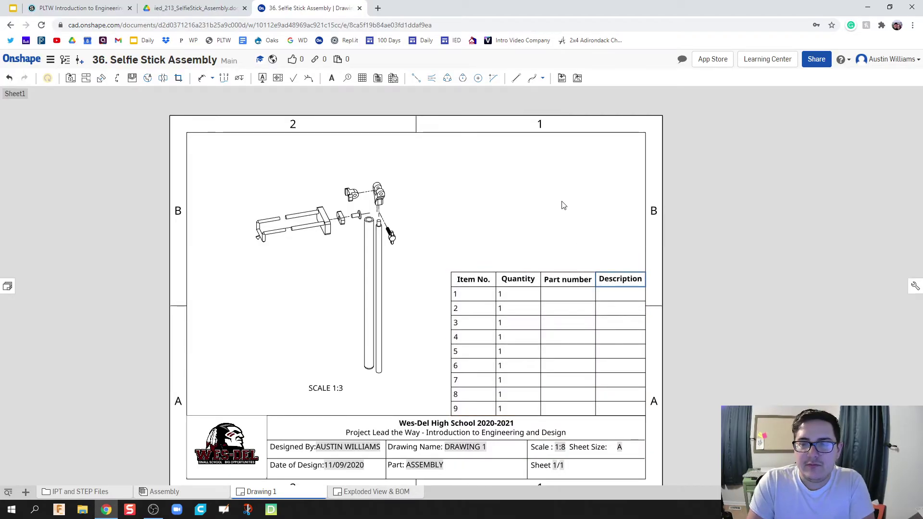
left_click(564, 295)
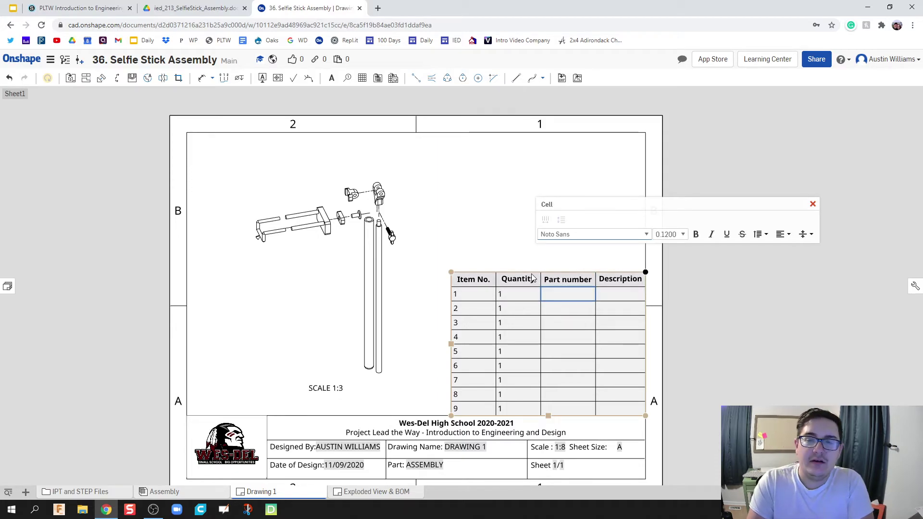
left_click(886, 214)
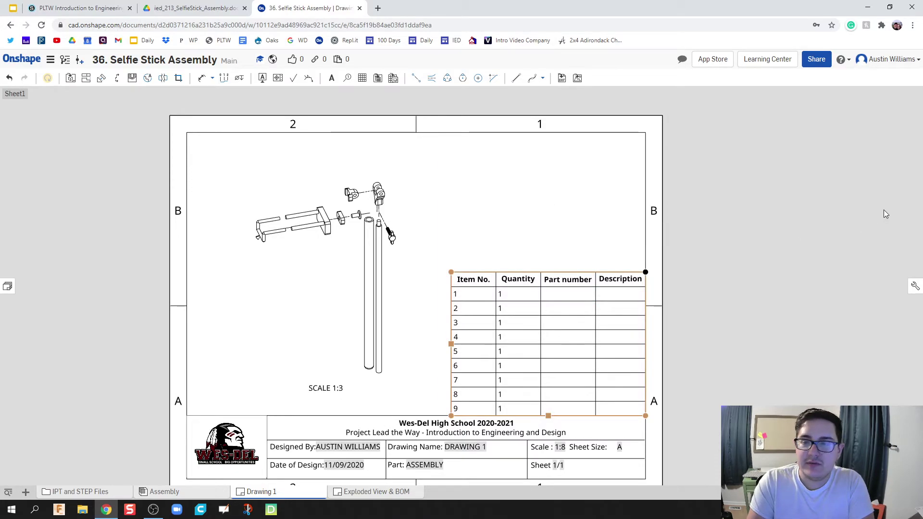
Switch from the drawing's parts list to the assembly's Bill of materials.
right_click(587, 282)
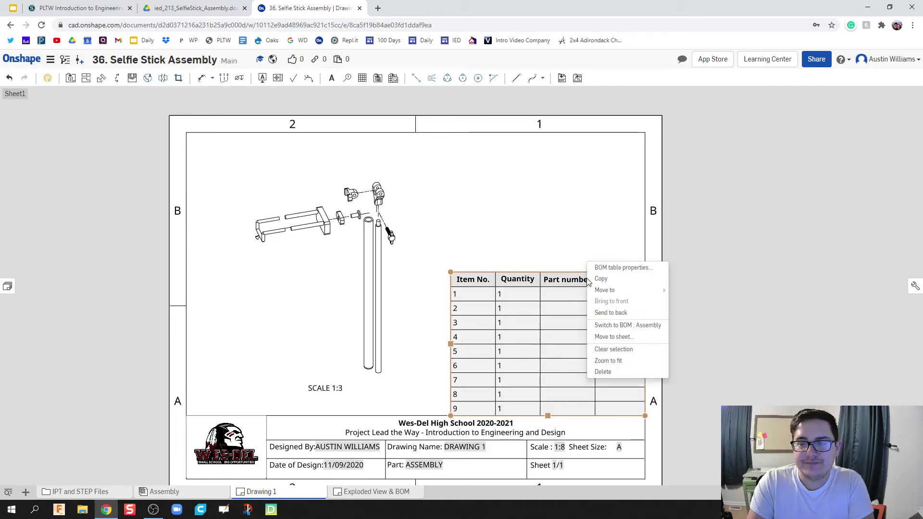
left_click(626, 338)
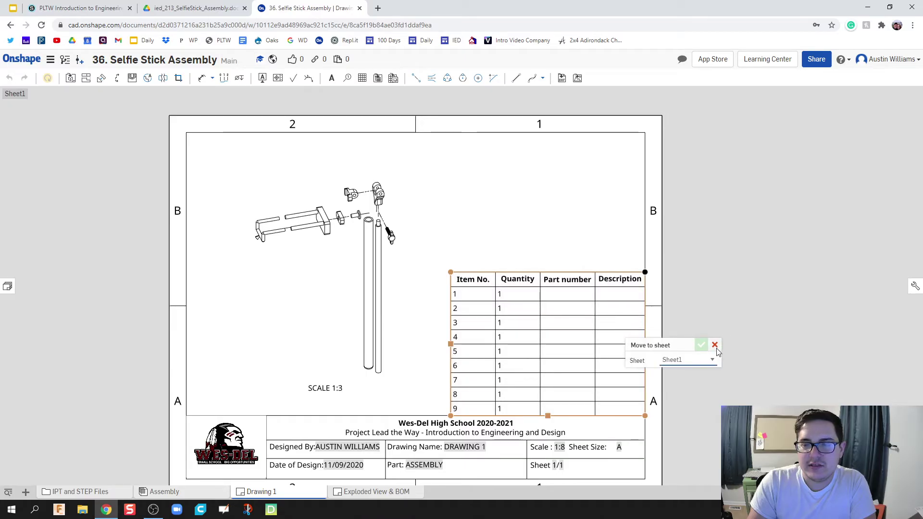
left_click(714, 345)
right_click(575, 279)
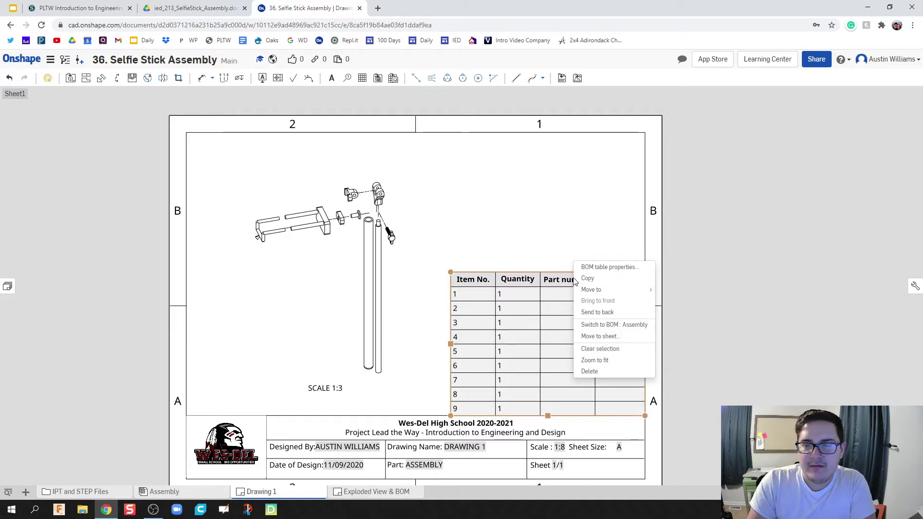
left_click(619, 326)
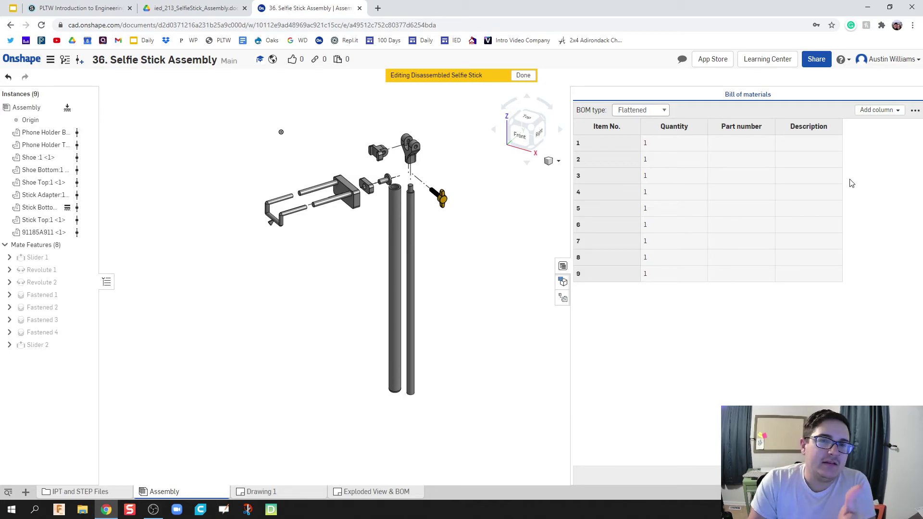
Remove the Part number and Description columns from the BOM and add a Name column.
left_click(915, 111)
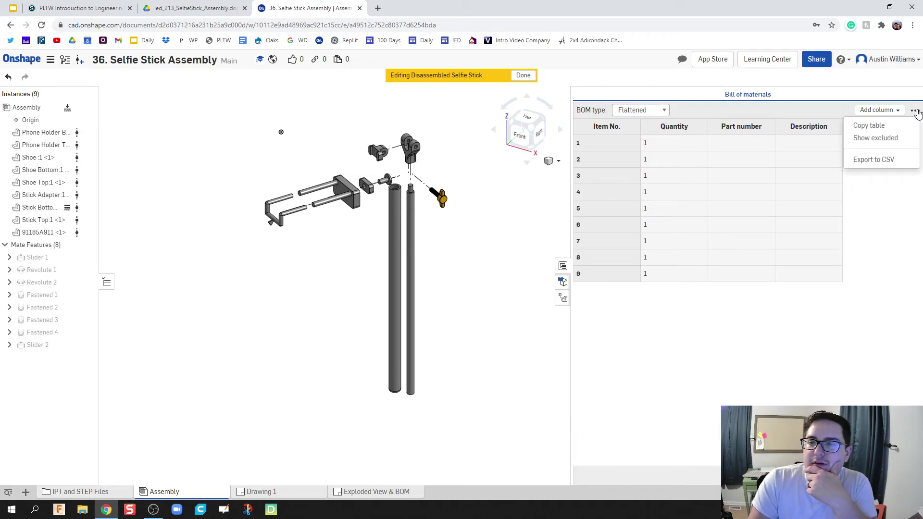
right_click(769, 125)
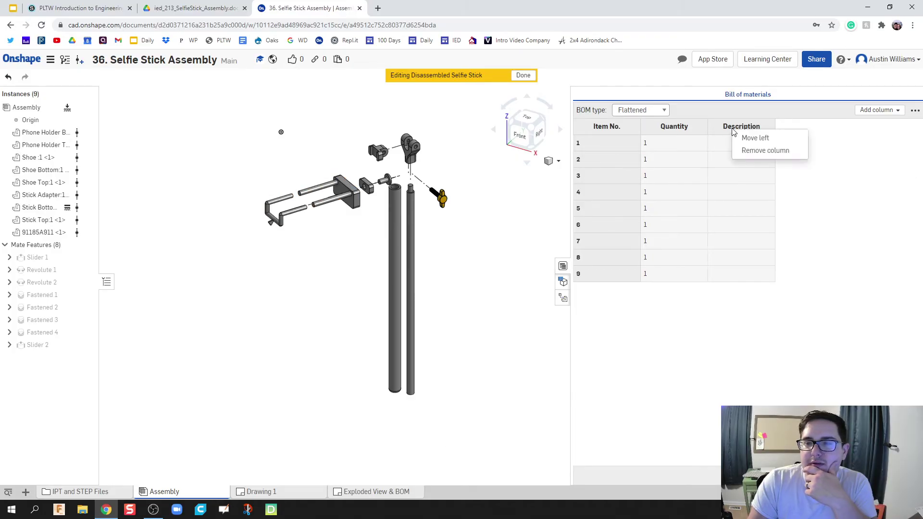
right_click(736, 126)
left_click(748, 152)
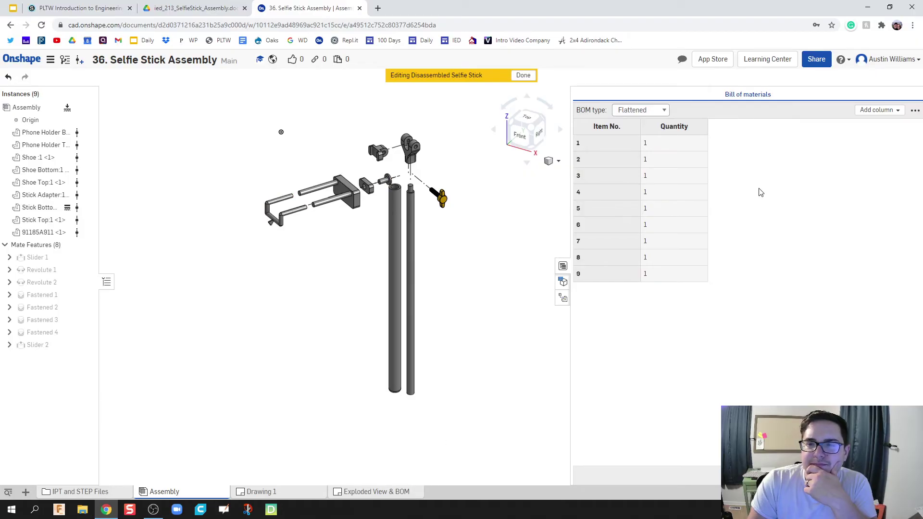
left_click(891, 112)
left_click(869, 137)
left_click(756, 315)
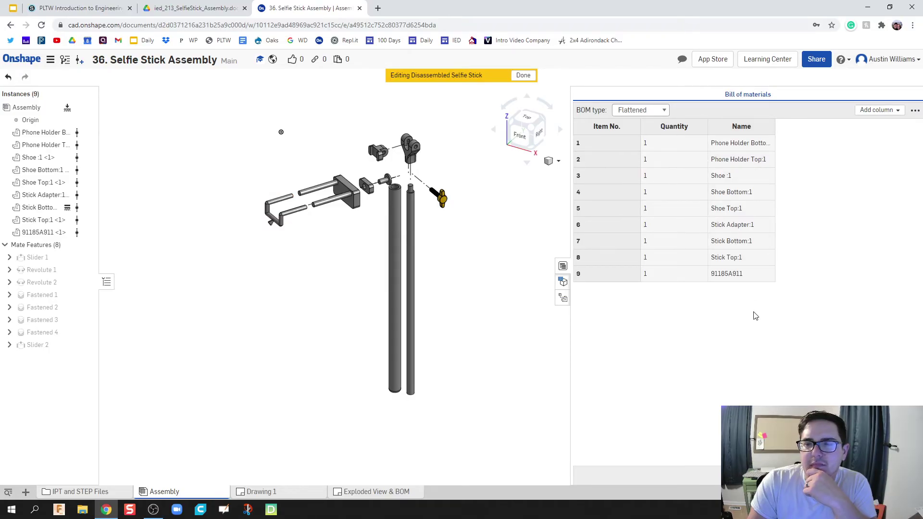
left_click(523, 75)
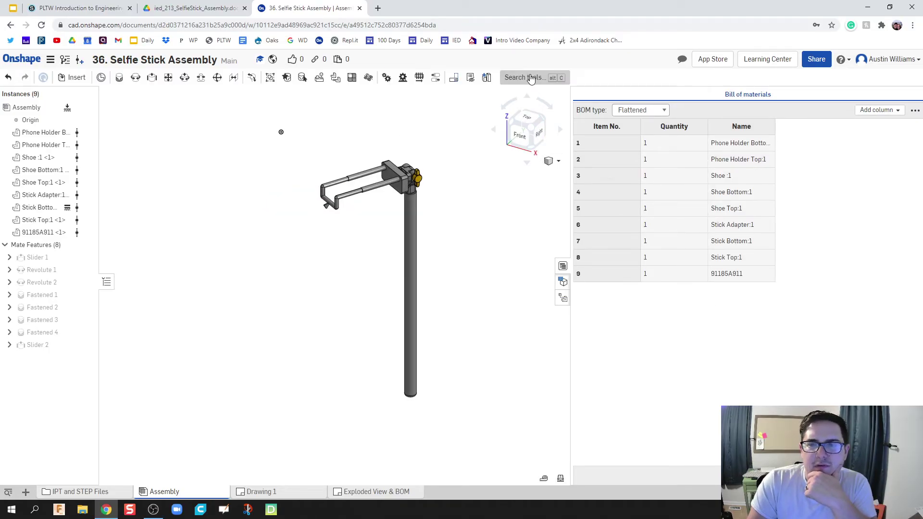
Update Drawing 1 so the parts list shows Item No., Quantity and Name, and move it higher.
left_click(260, 493)
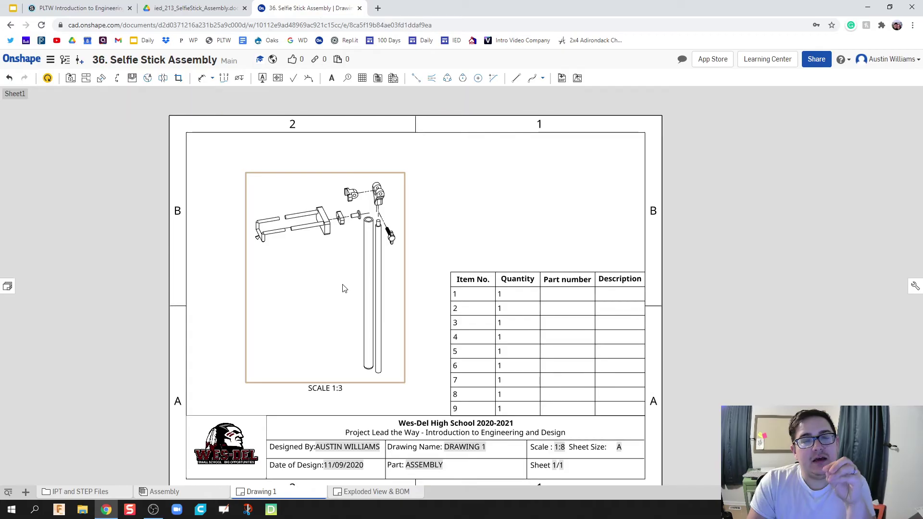
left_click(53, 81)
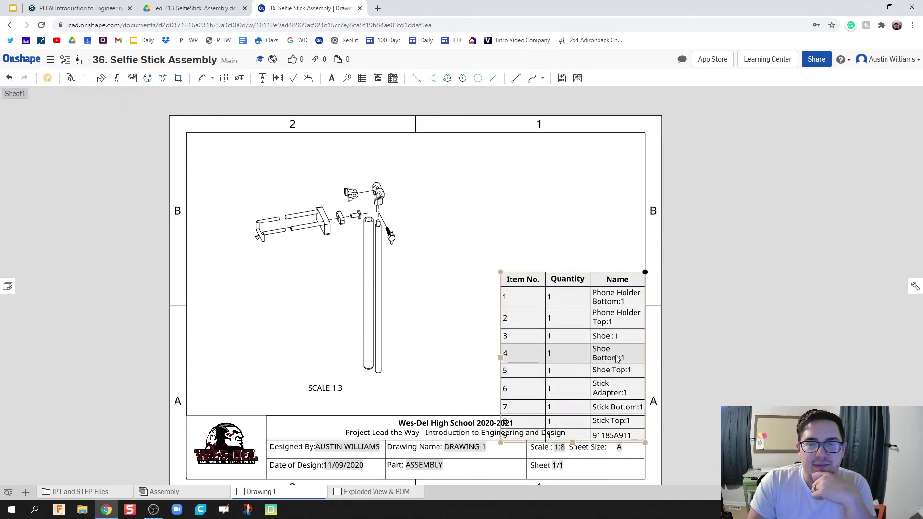
left_click_drag(645, 272, 646, 244)
left_click(788, 261)
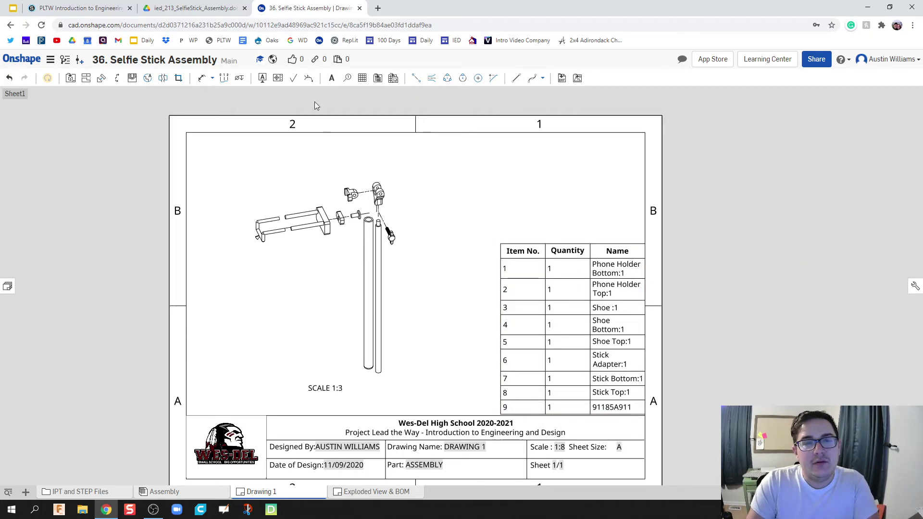
Balloon the phone holder (2), clamp block (1), small block (5) and upper bracket (4).
left_click(348, 79)
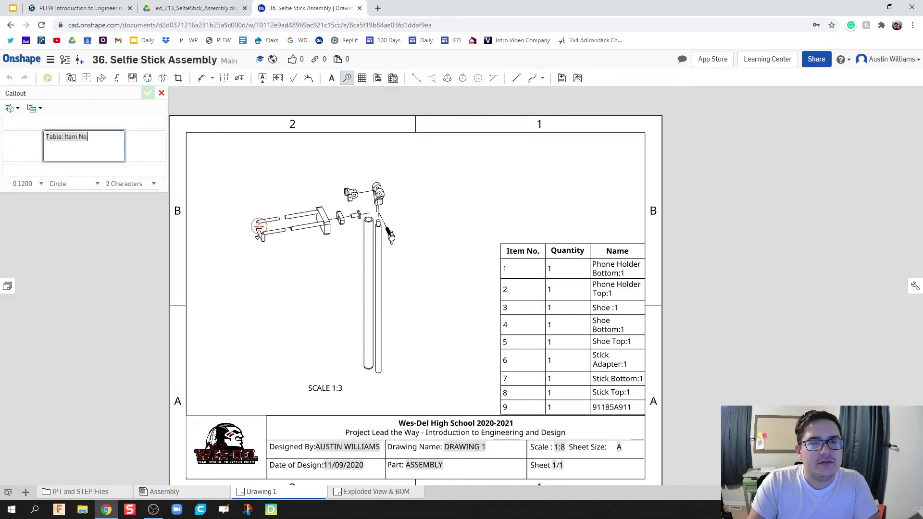
scroll(259, 226, "up", 3)
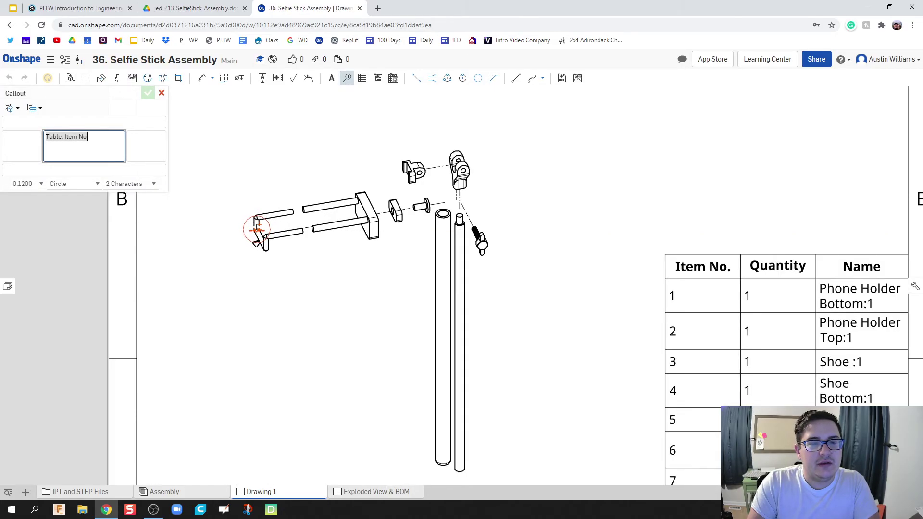
left_click(254, 220)
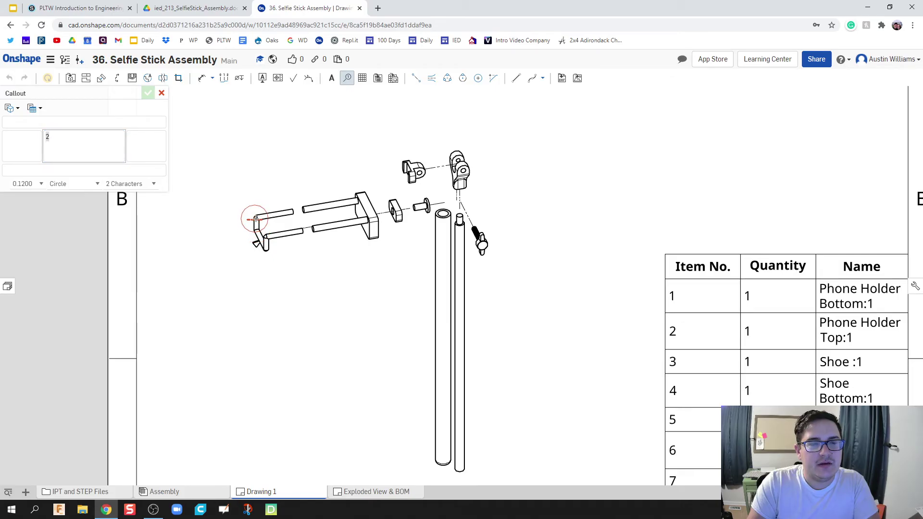
left_click(207, 146)
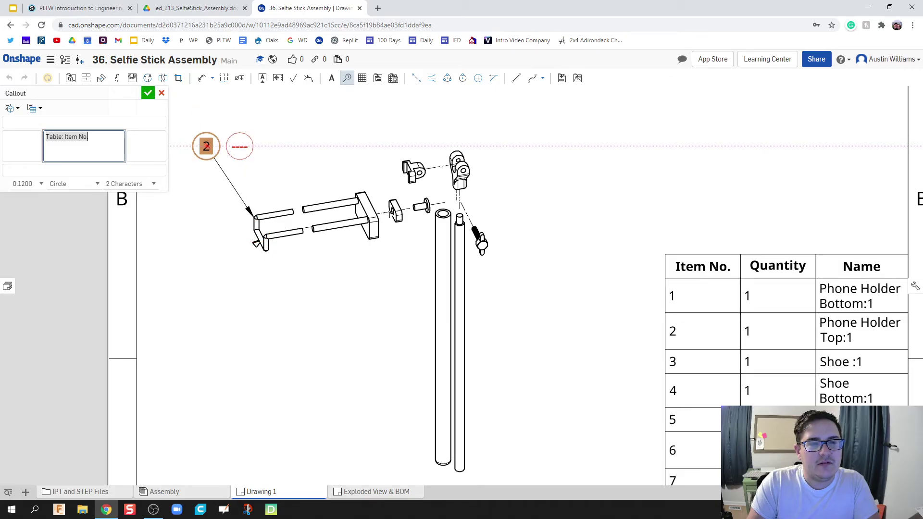
left_click(358, 197)
left_click(315, 133)
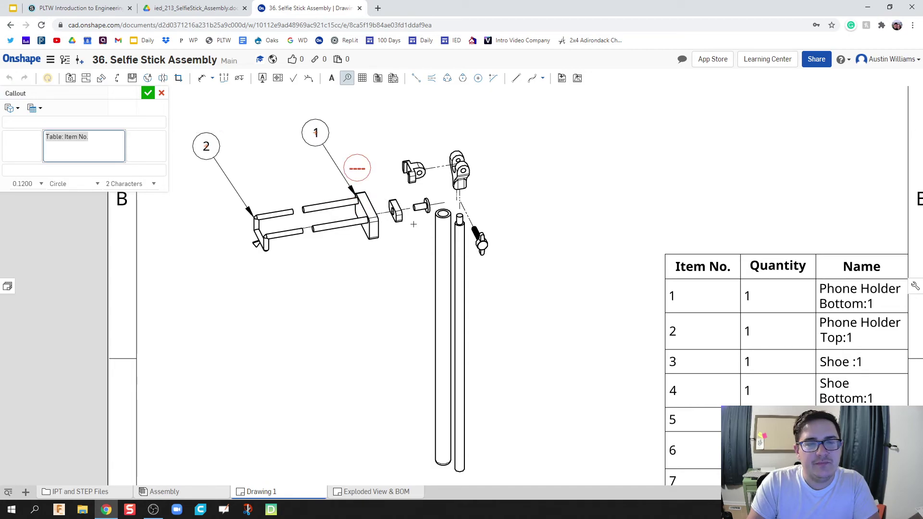
left_click(397, 217)
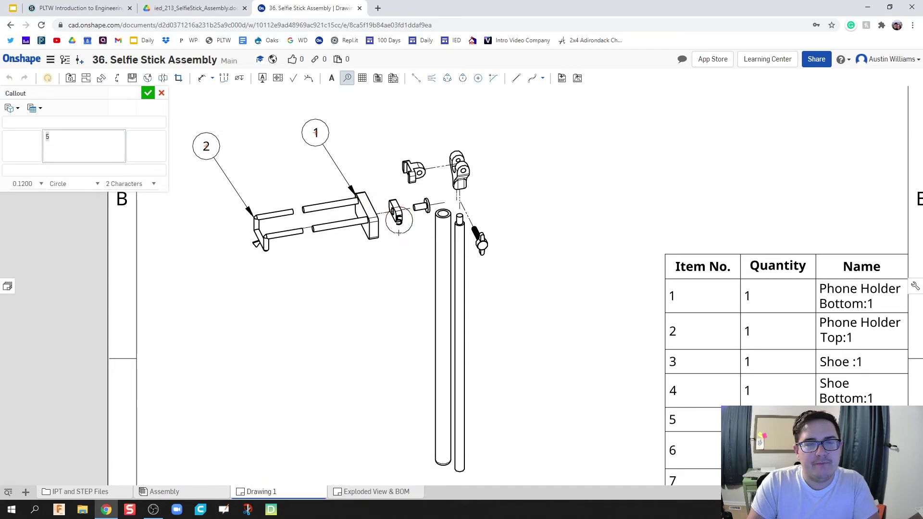
left_click(381, 308)
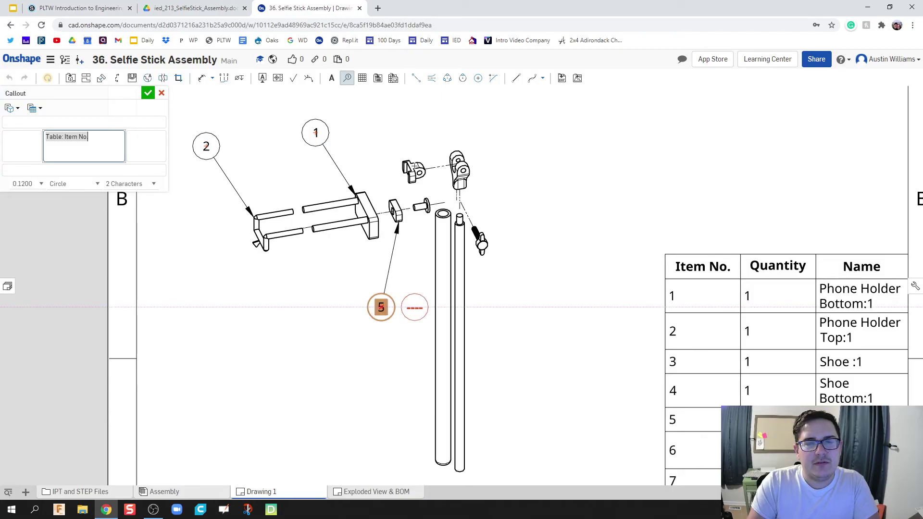
left_click(412, 167)
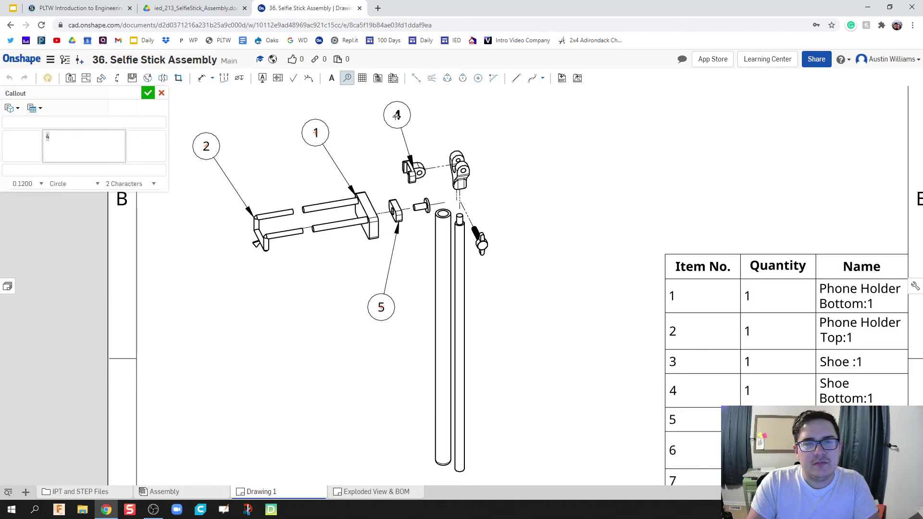
left_click(395, 117)
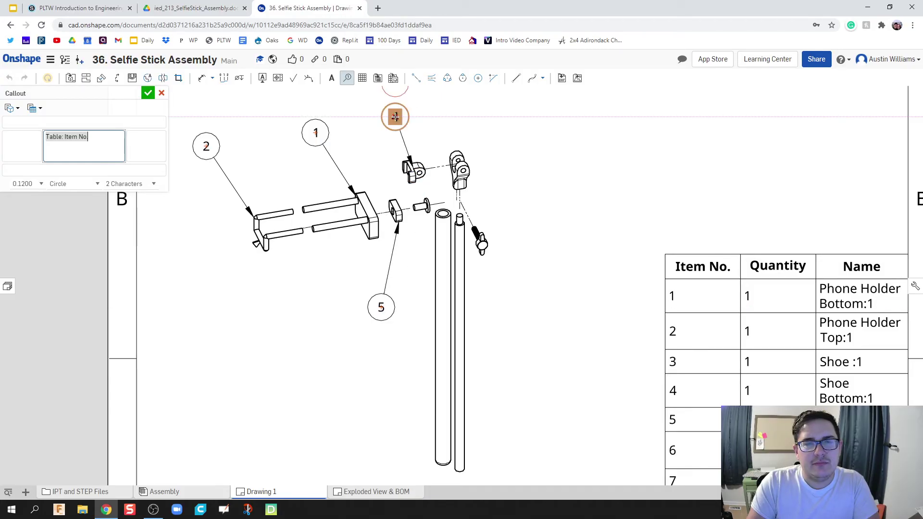
Balloon the stick adapter (6), thumb screw (9), right rod (8), left rod (7) and pin (3).
left_click(464, 168)
left_click(559, 156)
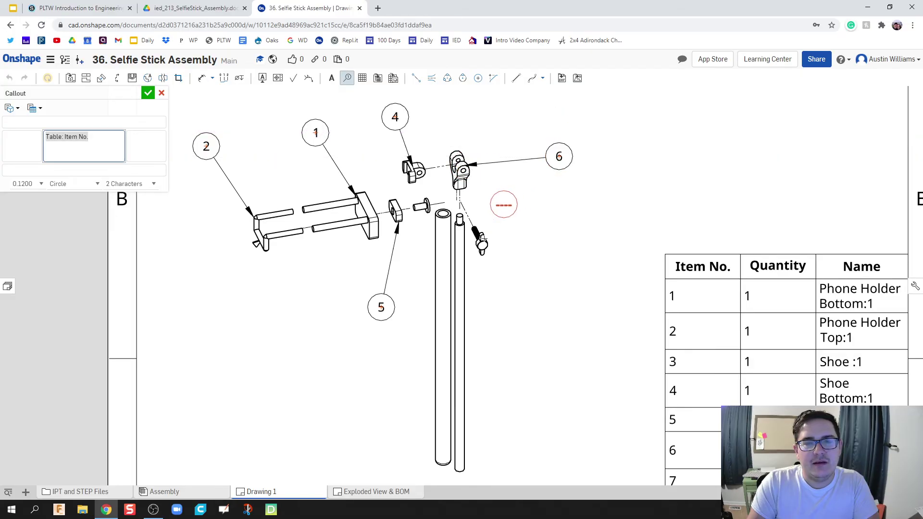
left_click(483, 243)
left_click(550, 210)
left_click(465, 287)
left_click(527, 301)
left_click(434, 304)
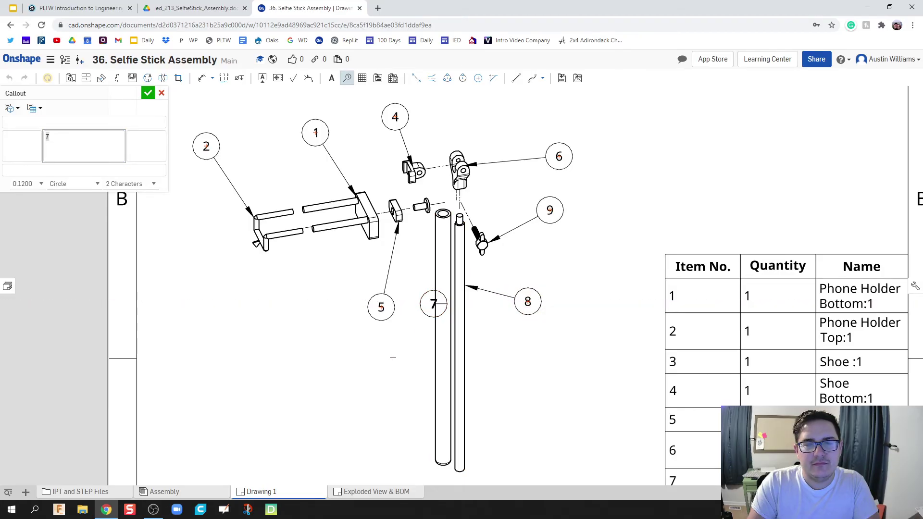
left_click(391, 361)
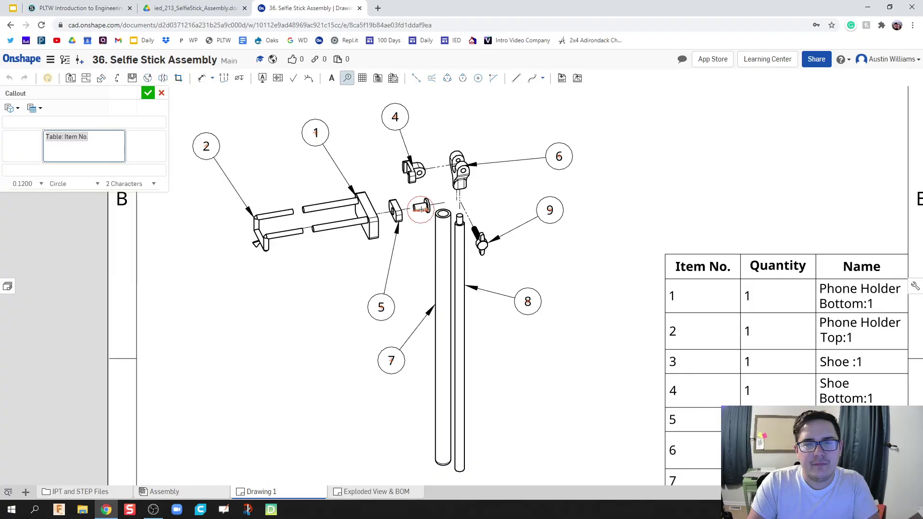
left_click(420, 220)
left_click(418, 240)
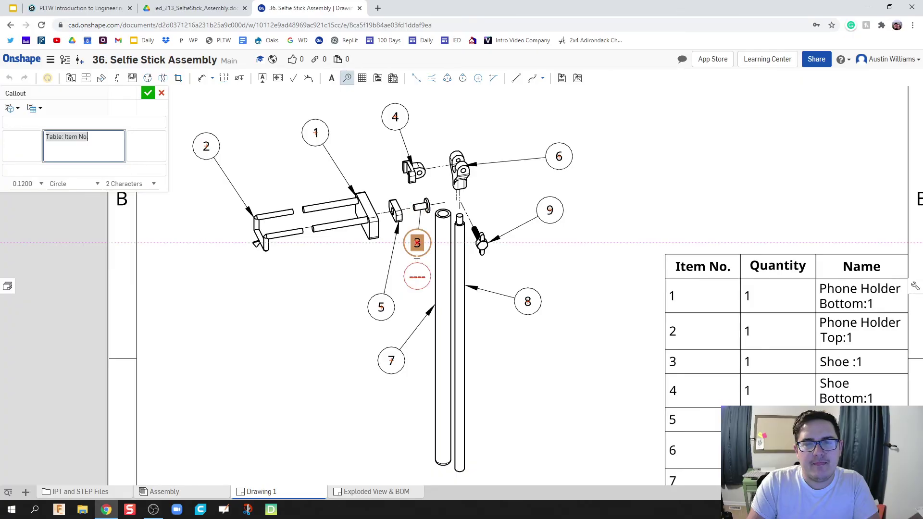
scroll(417, 250, "down", 5)
Exit the Callout tool and zoom to fit the whole drawing sheet.
key("Escape")
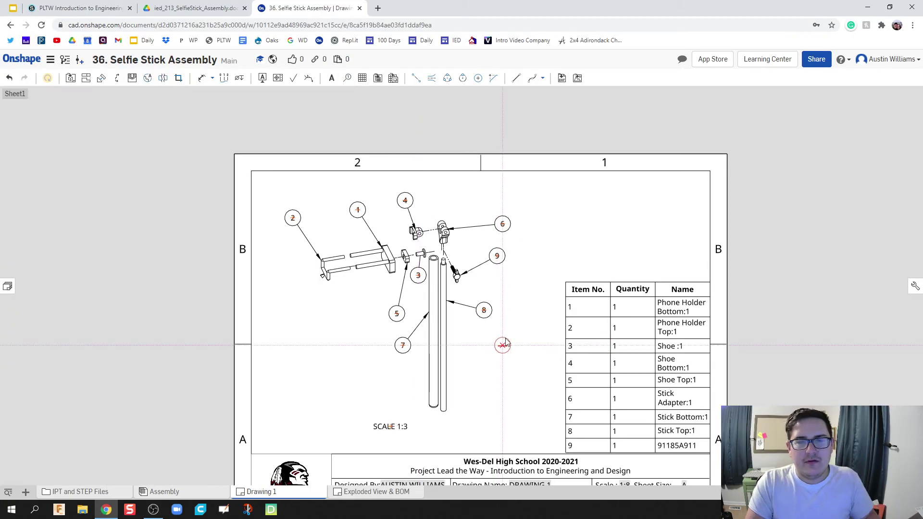
key("f")
scroll(476, 274, "up", 1)
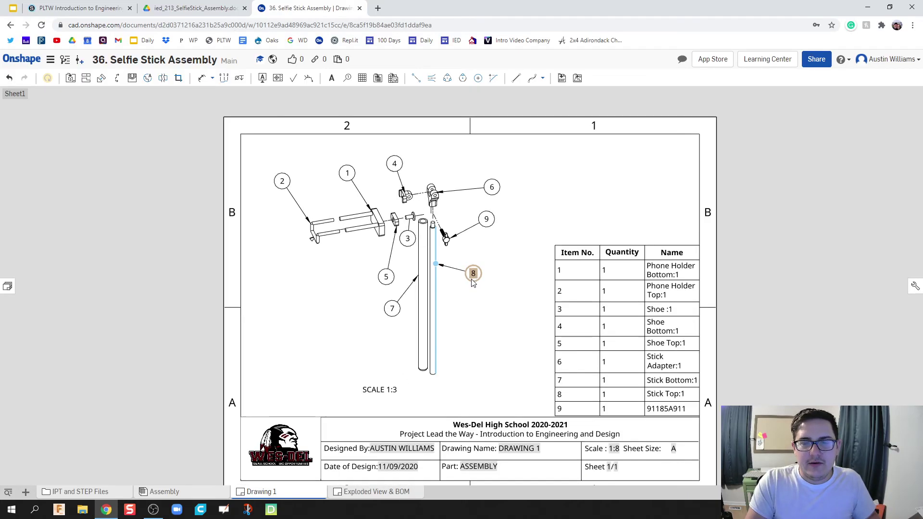